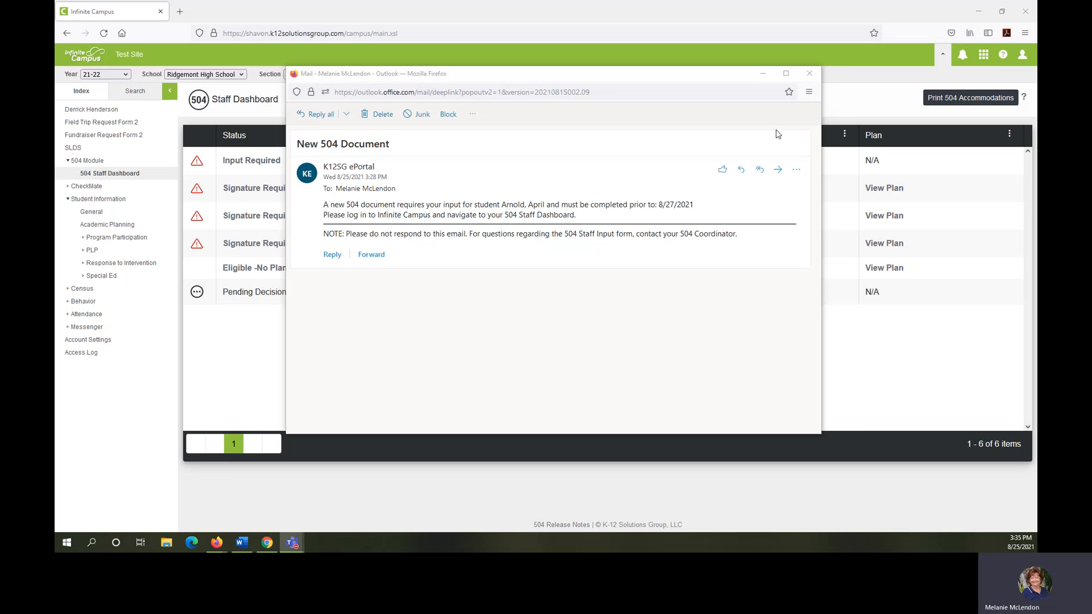
Step: Close the 504 document notification email and open the 504 Staff Dashboard
{"action": "left_click", "coordinate": [809, 73]}
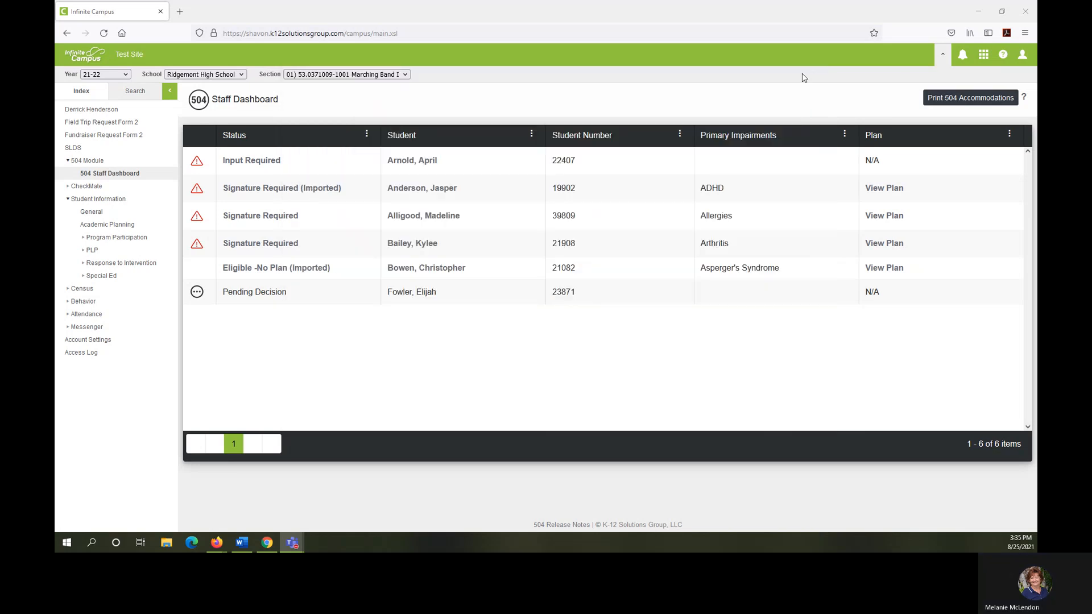
{"action": "left_click", "coordinate": [111, 175]}
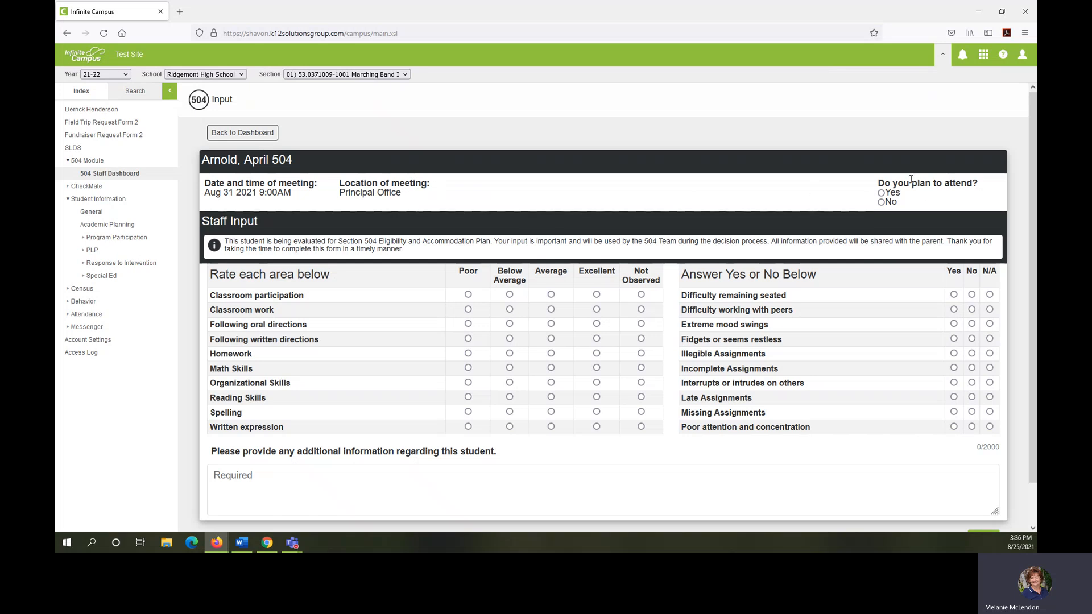
Step: On the student's staff input form, set meeting attendance to Yes and rate Homework and Reading Skills Below Average and all other areas Average
{"action": "left_click", "coordinate": [880, 193]}
{"action": "left_click", "coordinate": [551, 294]}
{"action": "left_click", "coordinate": [551, 309]}
{"action": "left_click", "coordinate": [551, 324]}
{"action": "left_click", "coordinate": [551, 339]}
{"action": "left_click", "coordinate": [509, 354]}
{"action": "left_click", "coordinate": [551, 368]}
{"action": "left_click", "coordinate": [551, 383]}
{"action": "left_click", "coordinate": [510, 397]}
{"action": "left_click", "coordinate": [551, 411]}
{"action": "left_click", "coordinate": [550, 427]}
Step: Answer Yes for Fidgets or seems restless and No for the other items except Interrupts or intrudes on others, and try to save
{"action": "left_click", "coordinate": [971, 294]}
{"action": "left_click", "coordinate": [971, 309]}
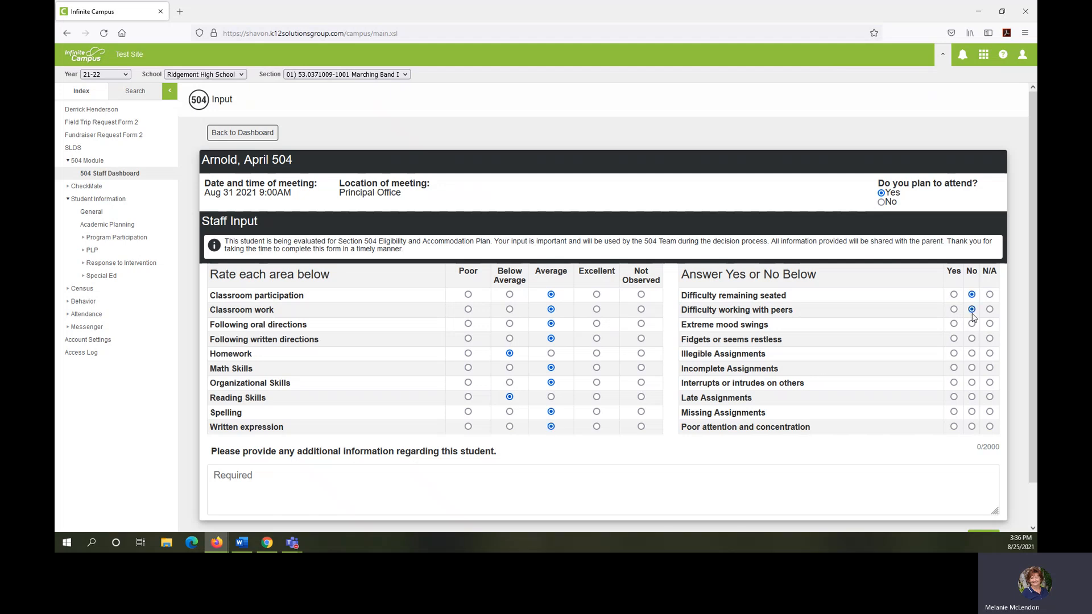
{"action": "left_click", "coordinate": [954, 338]}
{"action": "left_click", "coordinate": [971, 353]}
{"action": "left_click", "coordinate": [971, 367]}
{"action": "left_click", "coordinate": [971, 397]}
{"action": "left_click", "coordinate": [971, 411]}
{"action": "left_click", "coordinate": [971, 425]}
{"action": "scroll", "coordinate": [842, 444], "scroll_direction": "down", "scroll_amount": 1}
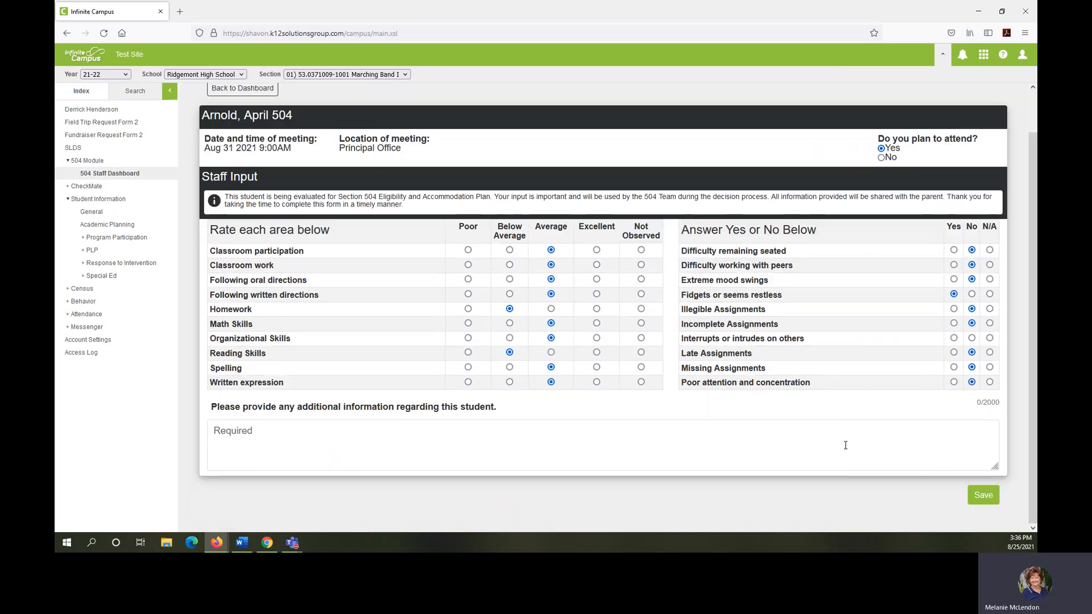
{"action": "left_click", "coordinate": [983, 505]}
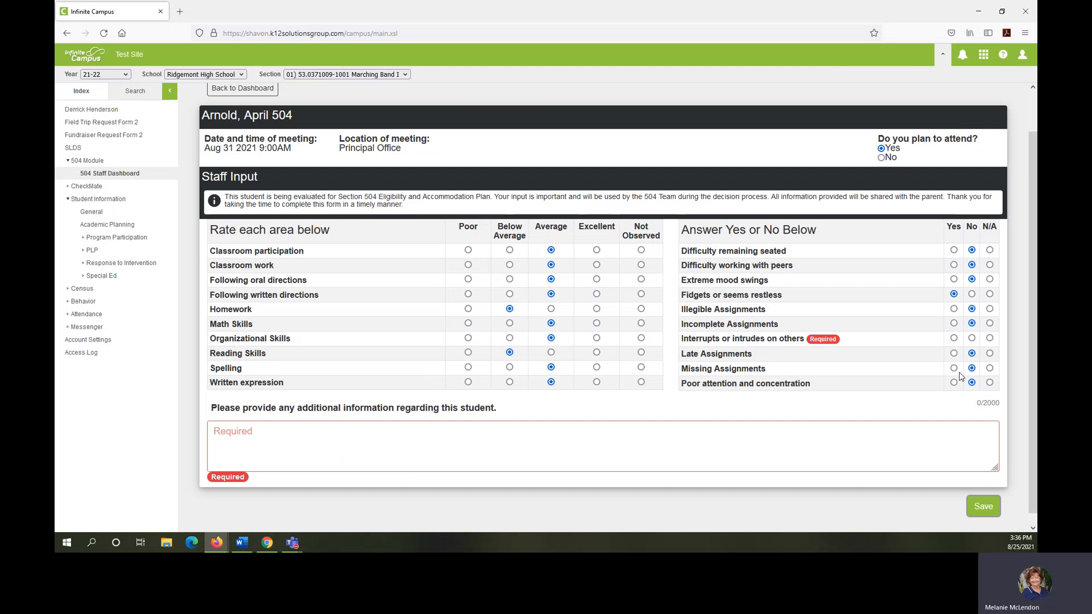
Step: Answer No for Interrupts or intrudes on others, add "Response required" as additional information, and save the form
{"action": "left_click", "coordinate": [971, 338]}
{"action": "left_click", "coordinate": [371, 428]}
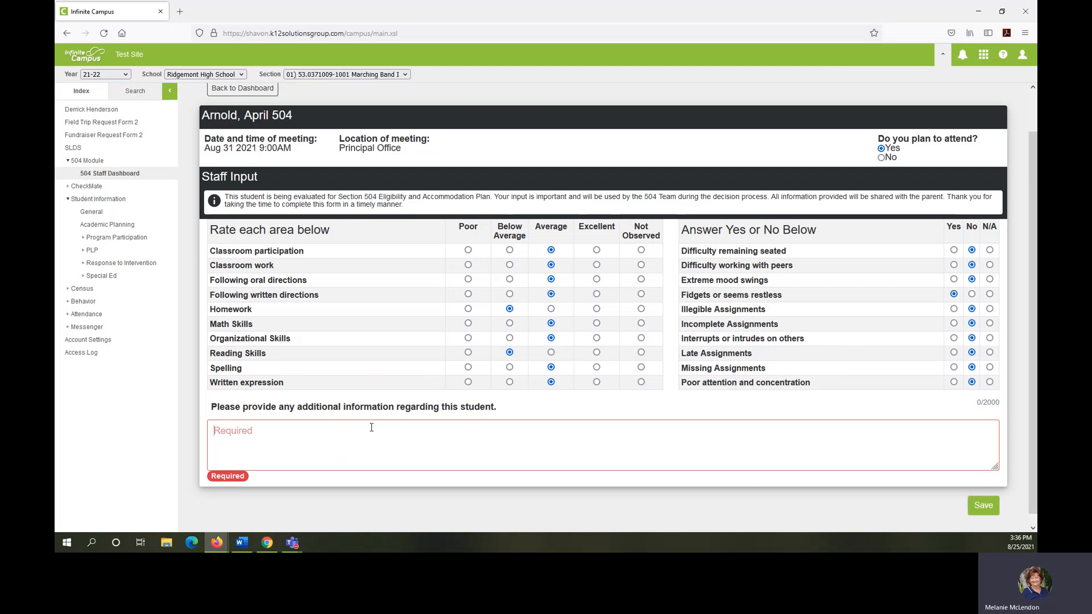
{"action": "type", "text": "Response required"}
{"action": "left_click", "coordinate": [973, 504]}
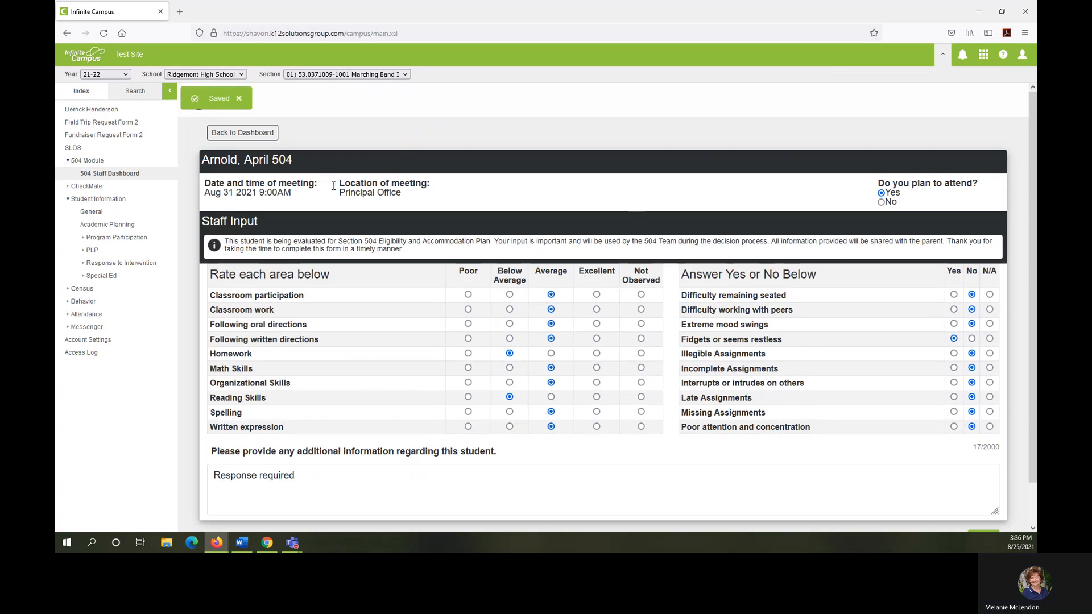
{"action": "left_click", "coordinate": [237, 133]}
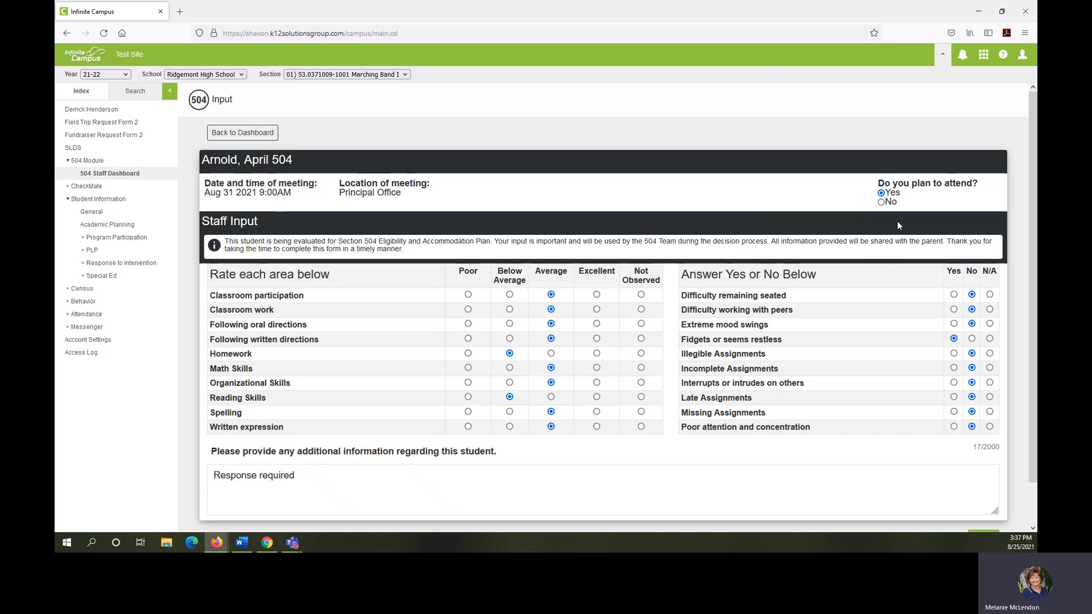
Step: Change the planned meeting attendance to No, save the staff input form, and return to the dashboard
{"action": "scroll", "coordinate": [804, 353], "scroll_direction": "down", "scroll_amount": 2}
{"action": "left_click", "coordinate": [989, 496]}
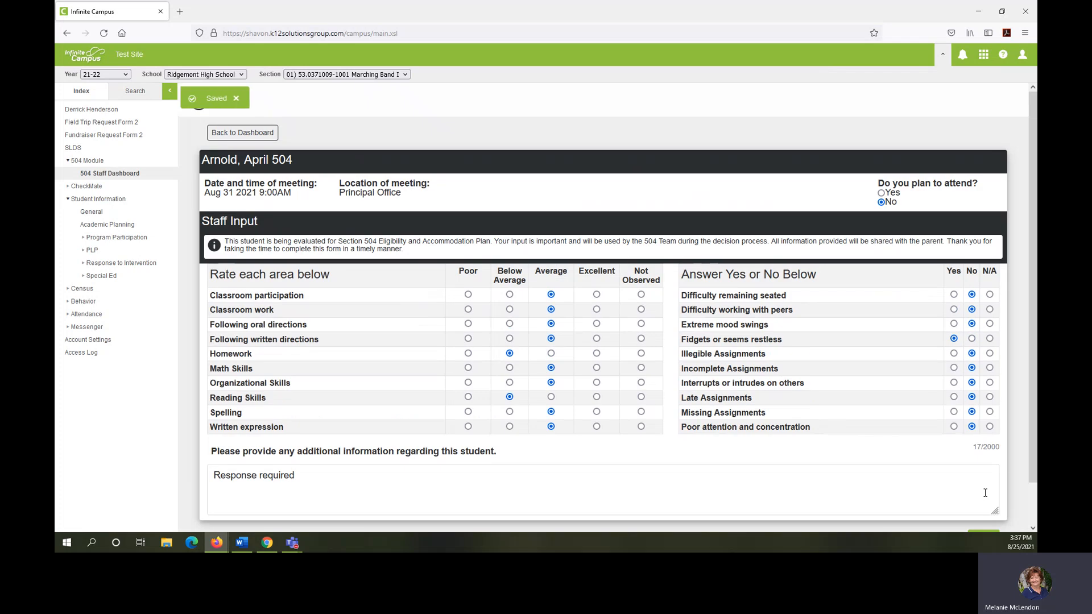
{"action": "left_click", "coordinate": [234, 135]}
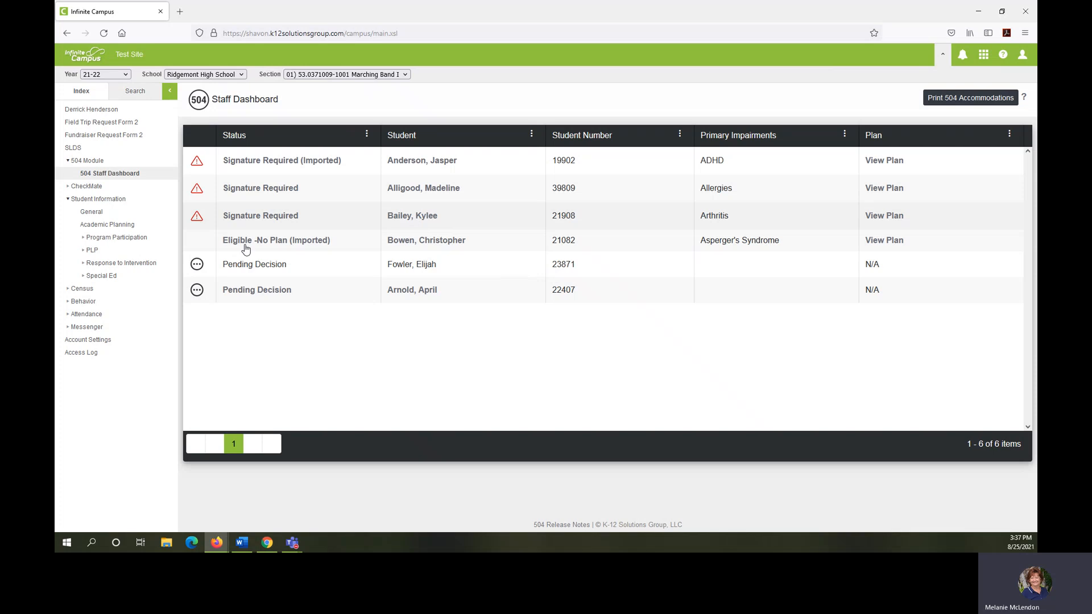
Step: Open the signature-required 504 plan of the student with arthritis and draw a signature in its signature box
{"action": "left_click", "coordinate": [269, 215]}
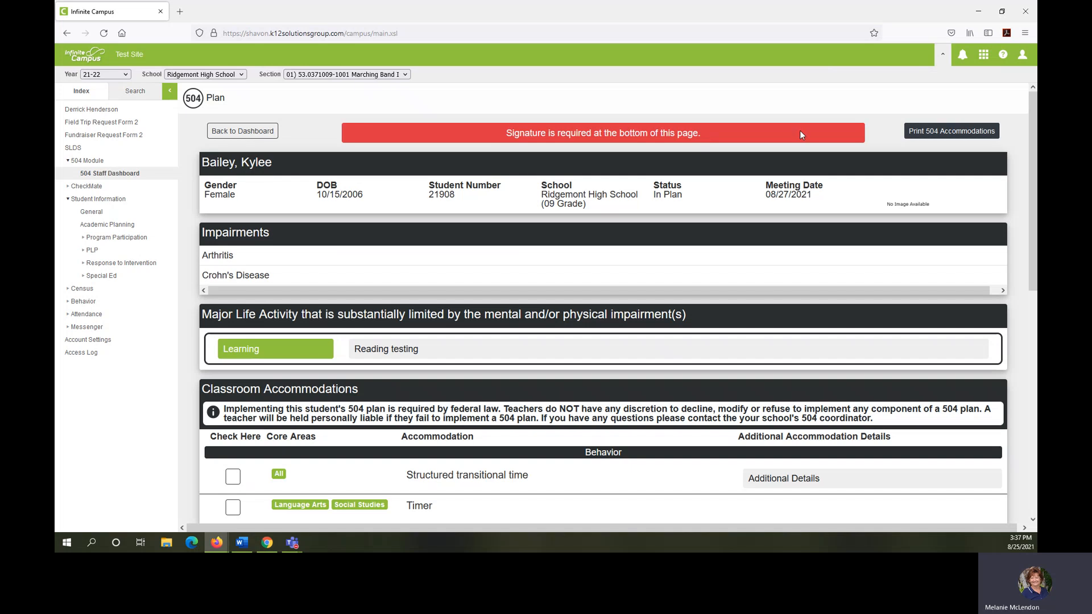
{"action": "scroll", "coordinate": [799, 131], "scroll_direction": "down", "scroll_amount": 2}
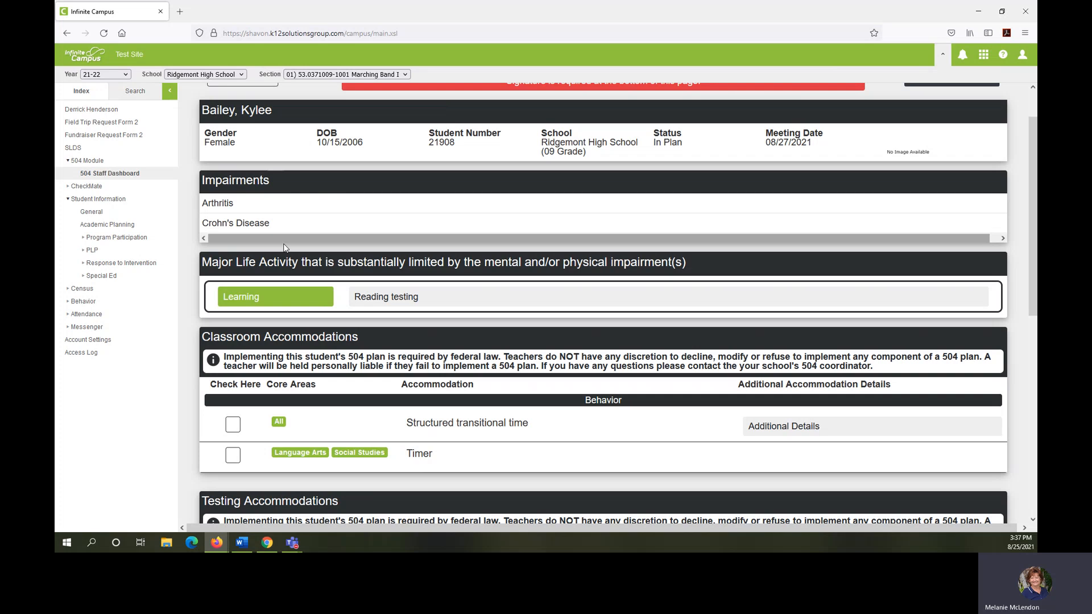
{"action": "scroll", "coordinate": [565, 240], "scroll_direction": "down", "scroll_amount": 2}
{"action": "scroll", "coordinate": [567, 243], "scroll_direction": "down", "scroll_amount": 4}
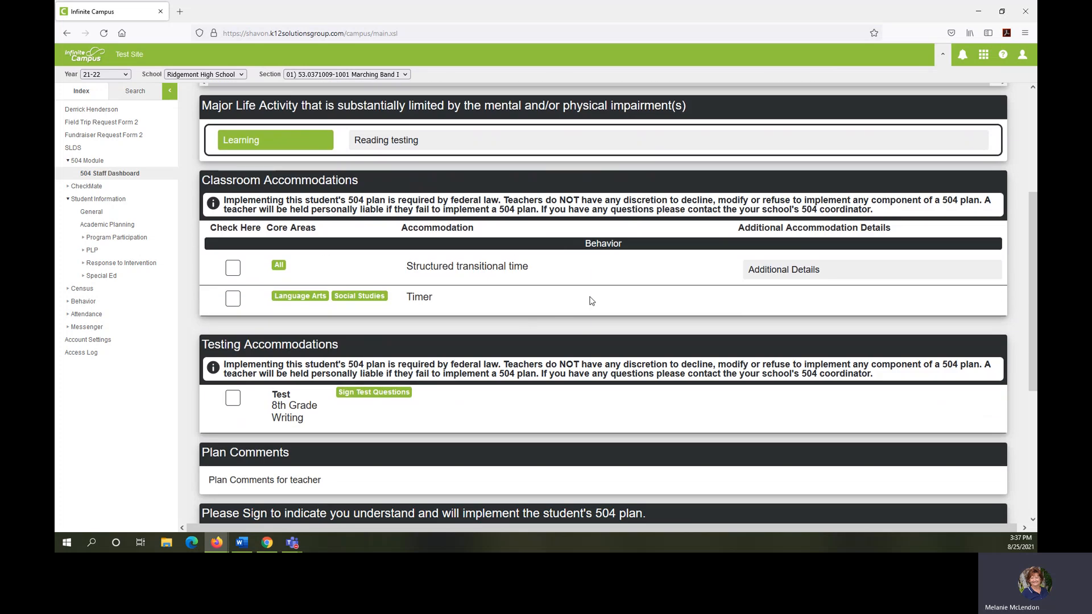
{"action": "scroll", "coordinate": [591, 300], "scroll_direction": "down", "scroll_amount": 6}
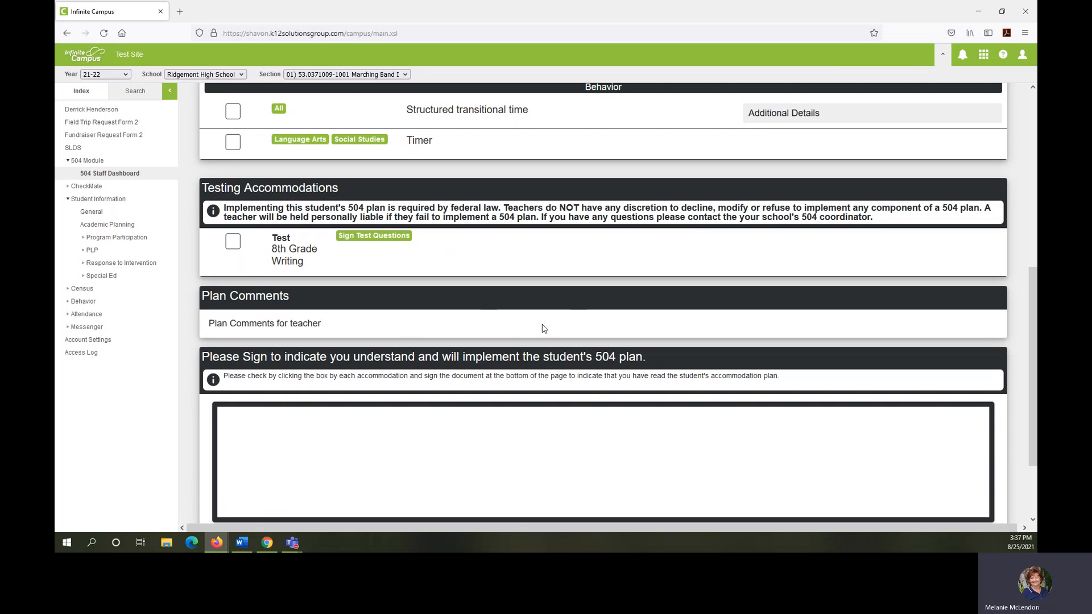
{"action": "mouse_move", "coordinate": [279, 434]}
{"action": "left_mouse_down"}
{"action": "mouse_move", "coordinate": [302, 459]}
{"action": "mouse_move", "coordinate": [550, 498]}
{"action": "mouse_move", "coordinate": [715, 453]}
{"action": "left_mouse_up"}
Step: Mark the Structured transitional time, Timer, and 8th Grade Writing test accommodations as read
{"action": "scroll", "coordinate": [269, 421], "scroll_direction": "up", "scroll_amount": 5}
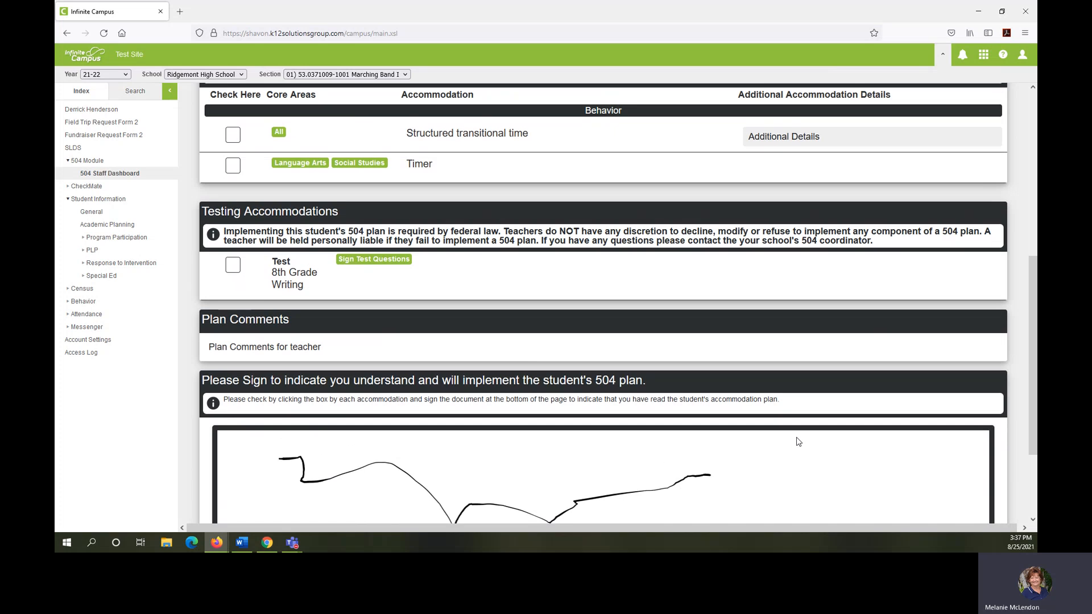
{"action": "left_click", "coordinate": [232, 372]}
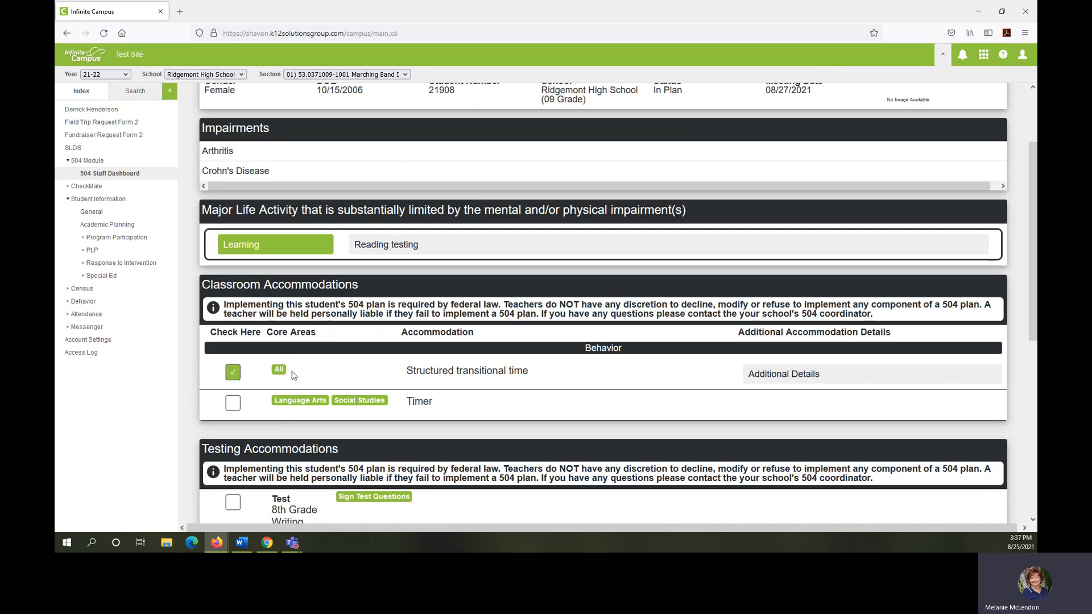
{"action": "left_click", "coordinate": [233, 402]}
{"action": "scroll", "coordinate": [385, 404], "scroll_direction": "down", "scroll_amount": 1}
{"action": "left_click", "coordinate": [233, 450]}
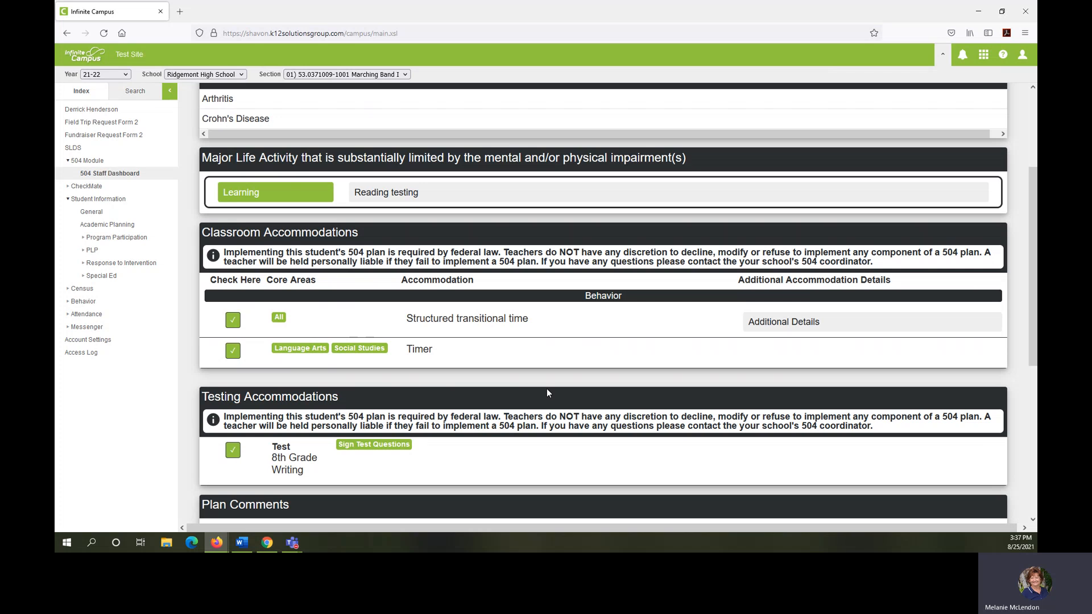
Step: Set the signed date to August 25, 2021, submit the plan signature, and return to the dashboard
{"action": "scroll", "coordinate": [547, 393], "scroll_direction": "down", "scroll_amount": 4}
{"action": "scroll", "coordinate": [548, 393], "scroll_direction": "down", "scroll_amount": 2}
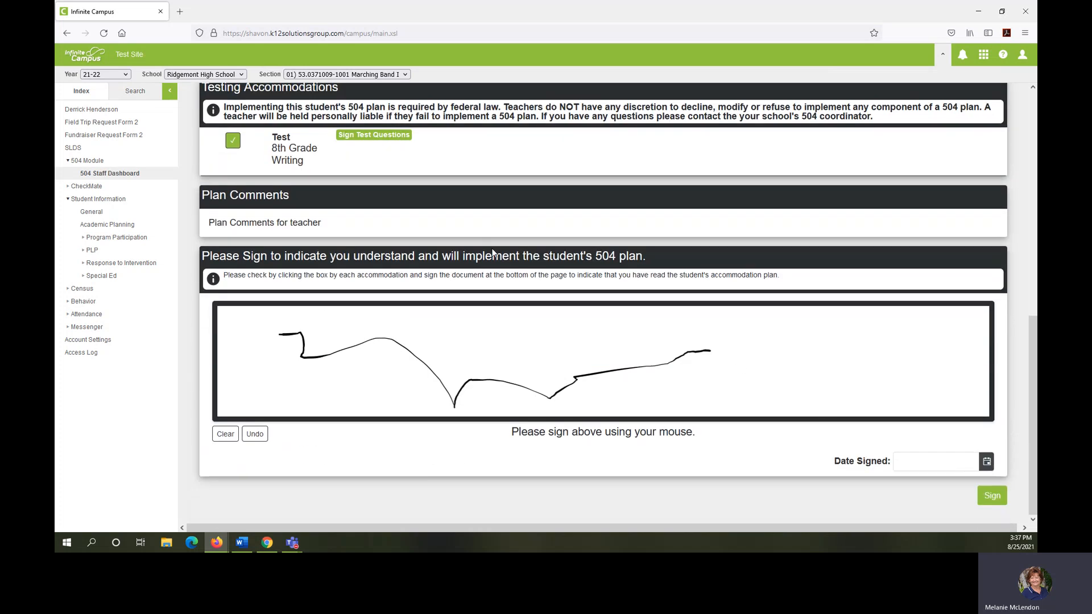
{"action": "left_click", "coordinate": [982, 464]}
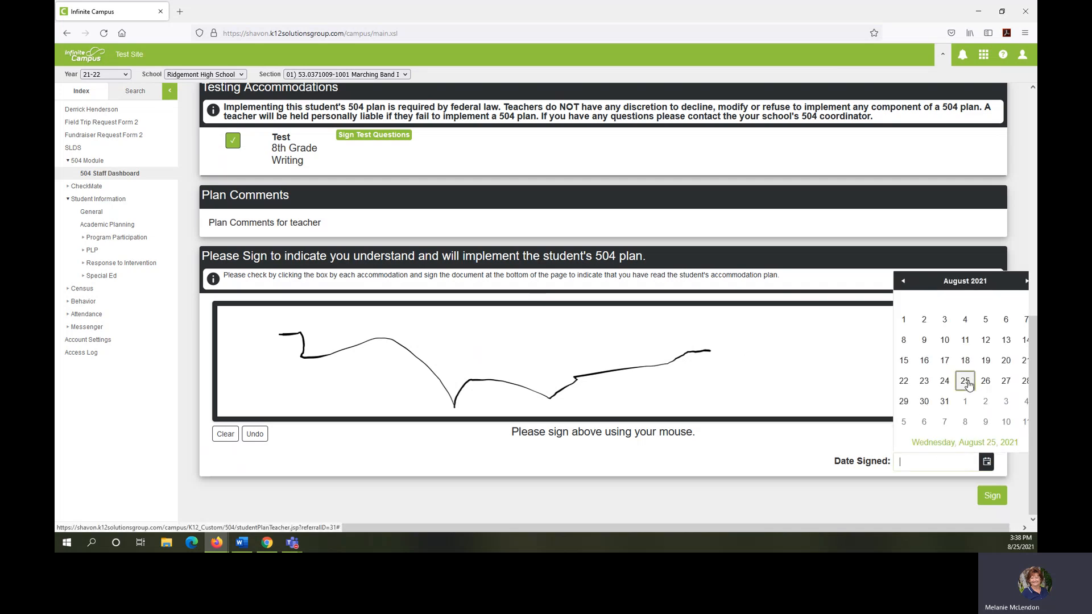
{"action": "left_click", "coordinate": [965, 380]}
{"action": "left_click", "coordinate": [992, 495]}
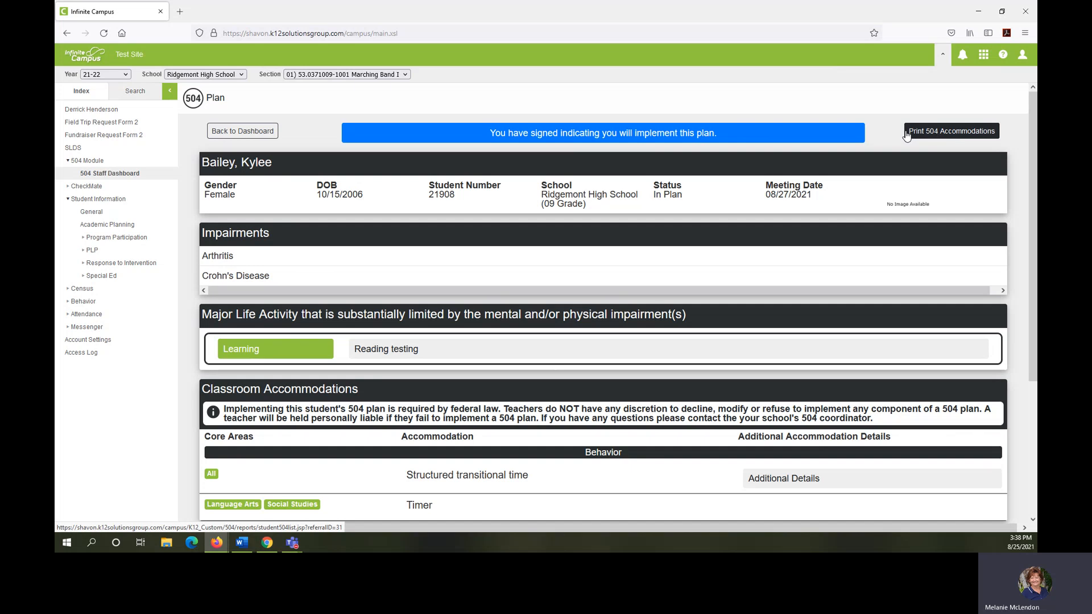
{"action": "left_click", "coordinate": [253, 132]}
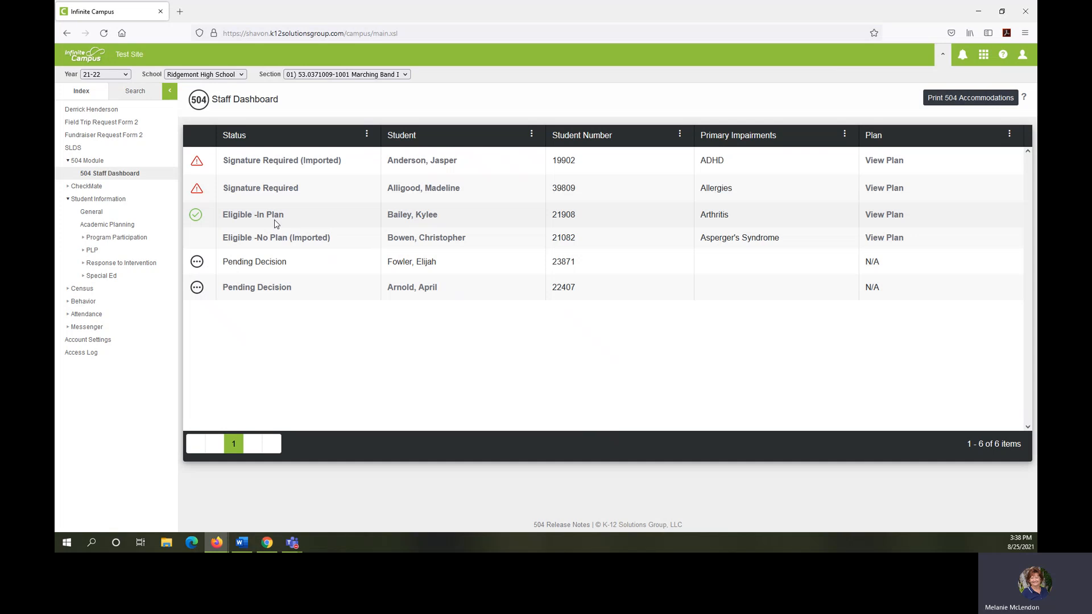
Step: Review the signed 504 plan of the student with arthritis, including its accommodations, and go back to the dashboard
{"action": "left_click", "coordinate": [891, 216]}
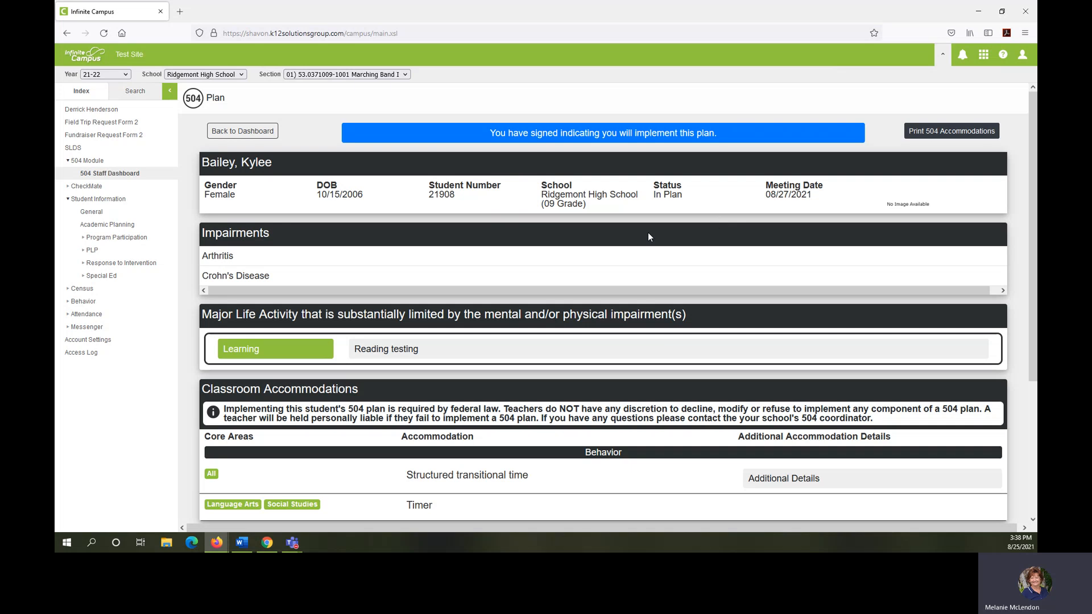
{"action": "scroll", "coordinate": [647, 235], "scroll_direction": "down", "scroll_amount": 3}
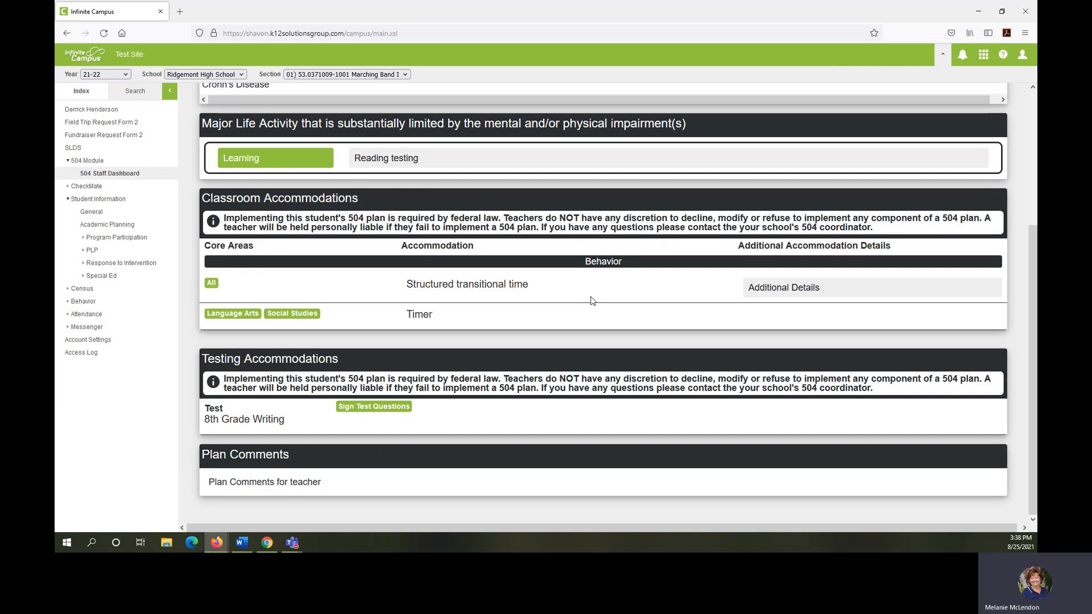
{"action": "scroll", "coordinate": [591, 300], "scroll_direction": "up", "scroll_amount": 3}
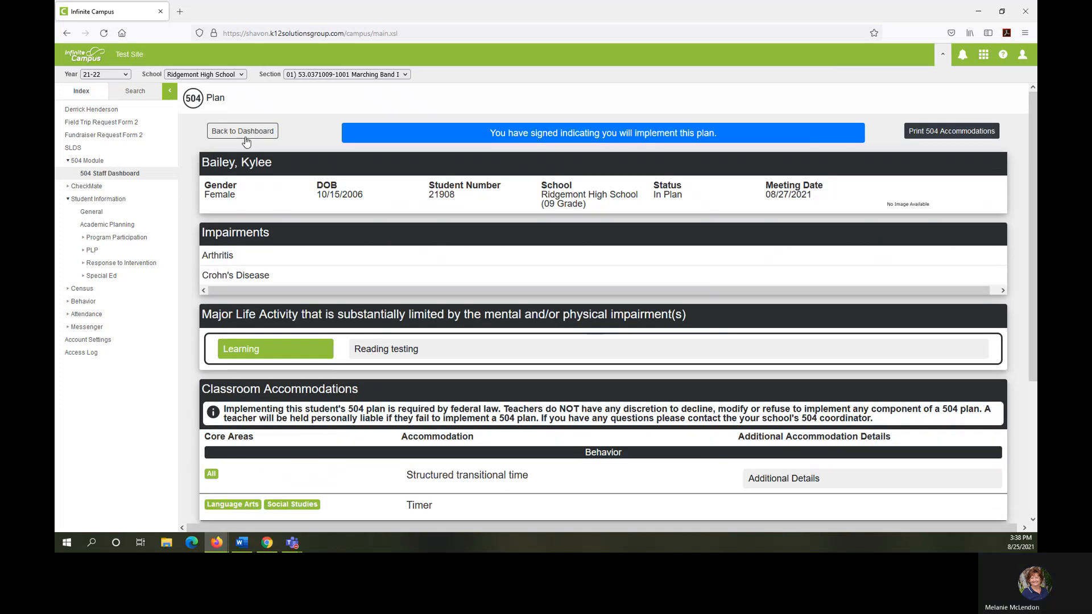
{"action": "left_click", "coordinate": [246, 132]}
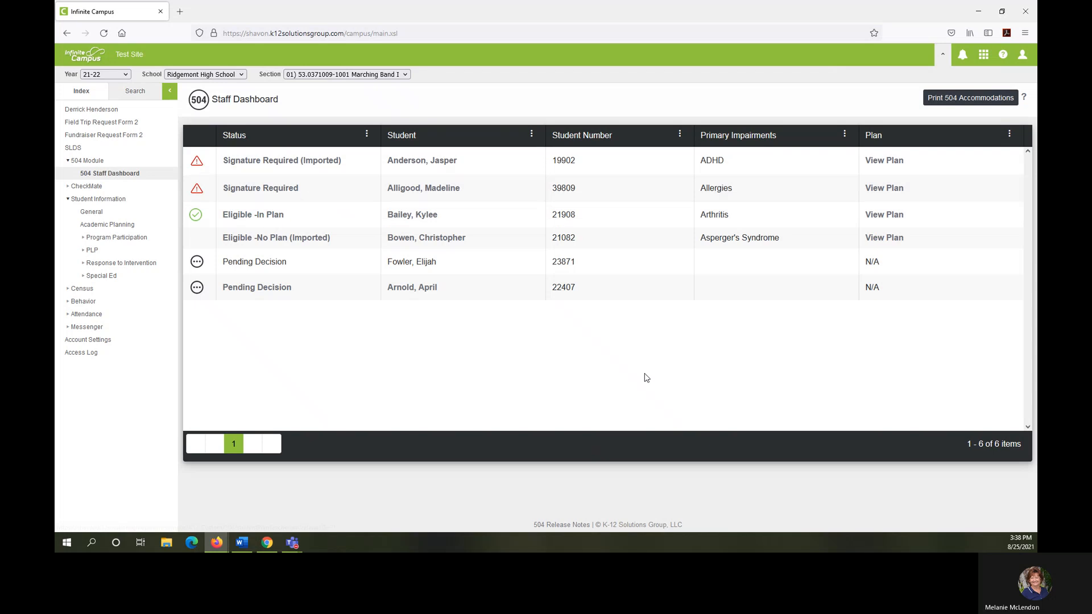
Step: Switch to the other browser window and open the 504 Meeting page for the student in the search results
{"action": "left_click", "coordinate": [977, 13]}
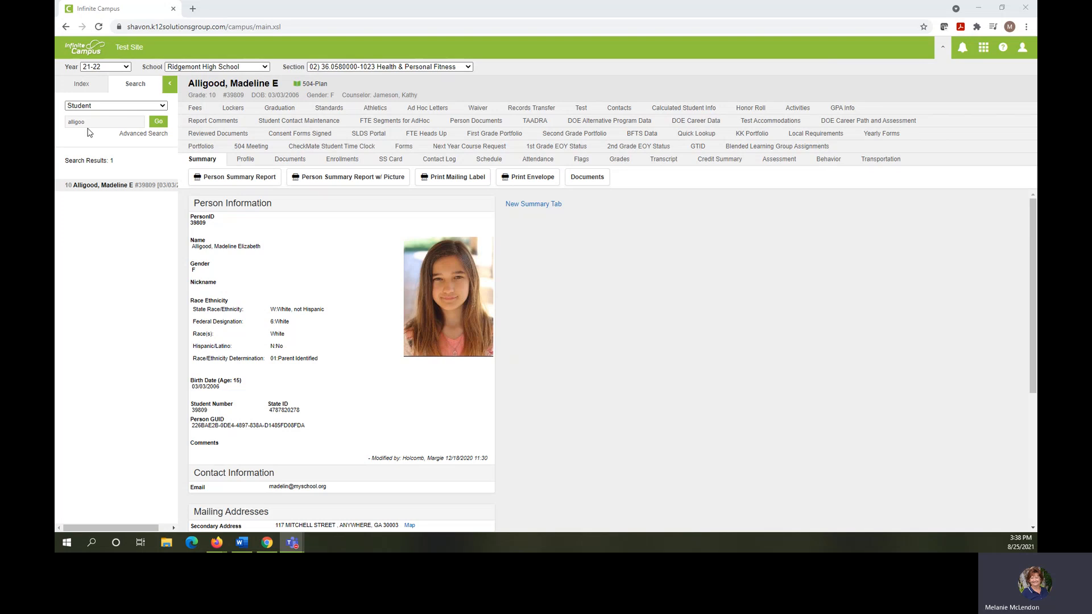
{"action": "left_click", "coordinate": [80, 85]}
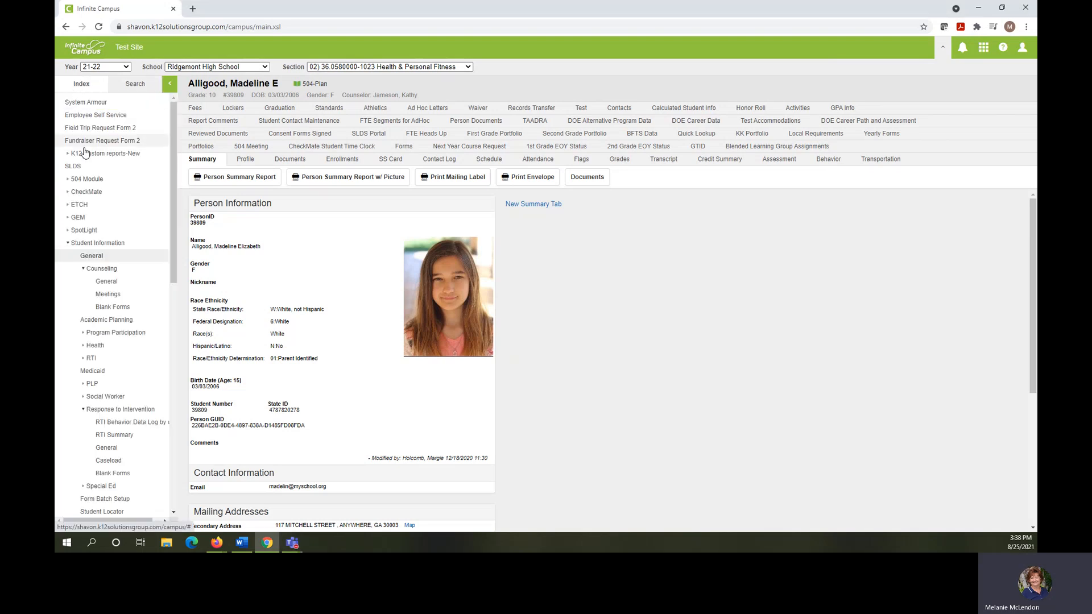
{"action": "left_click", "coordinate": [97, 261]}
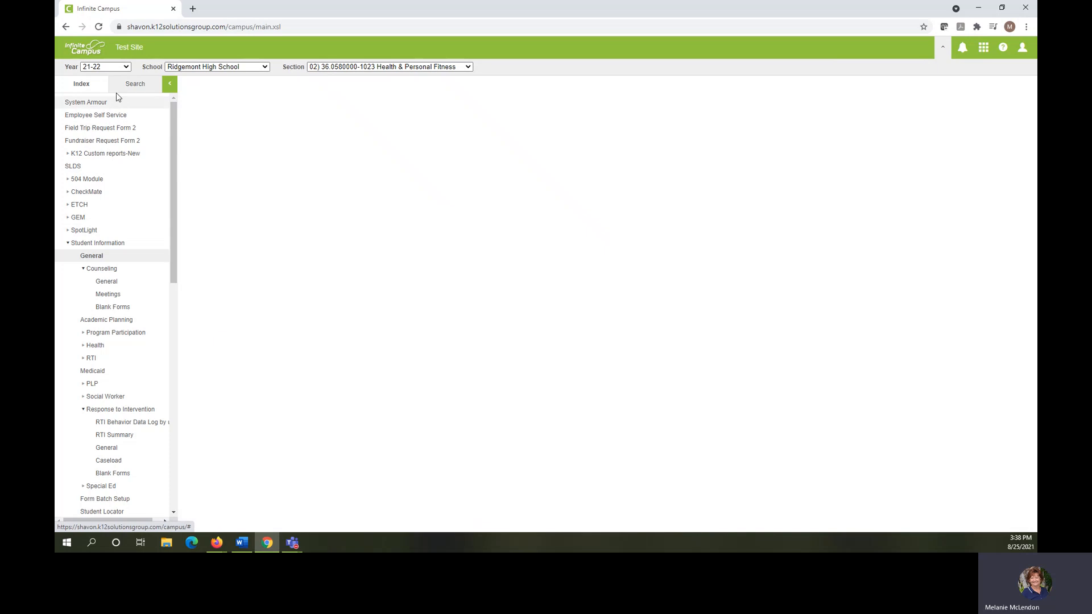
{"action": "left_click", "coordinate": [116, 85]}
{"action": "left_click", "coordinate": [104, 188]}
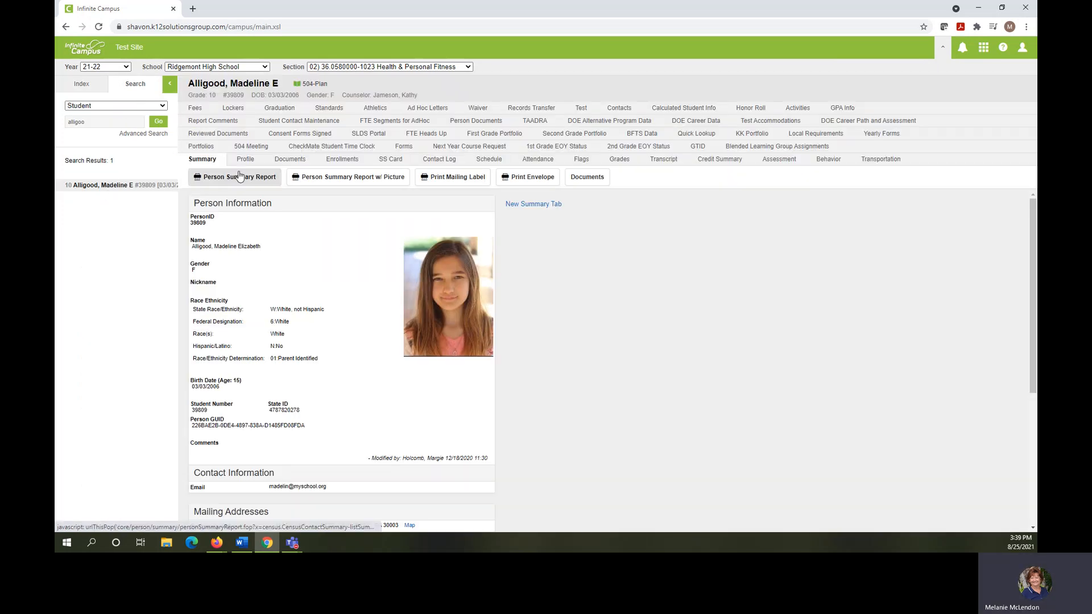
{"action": "left_click", "coordinate": [257, 149]}
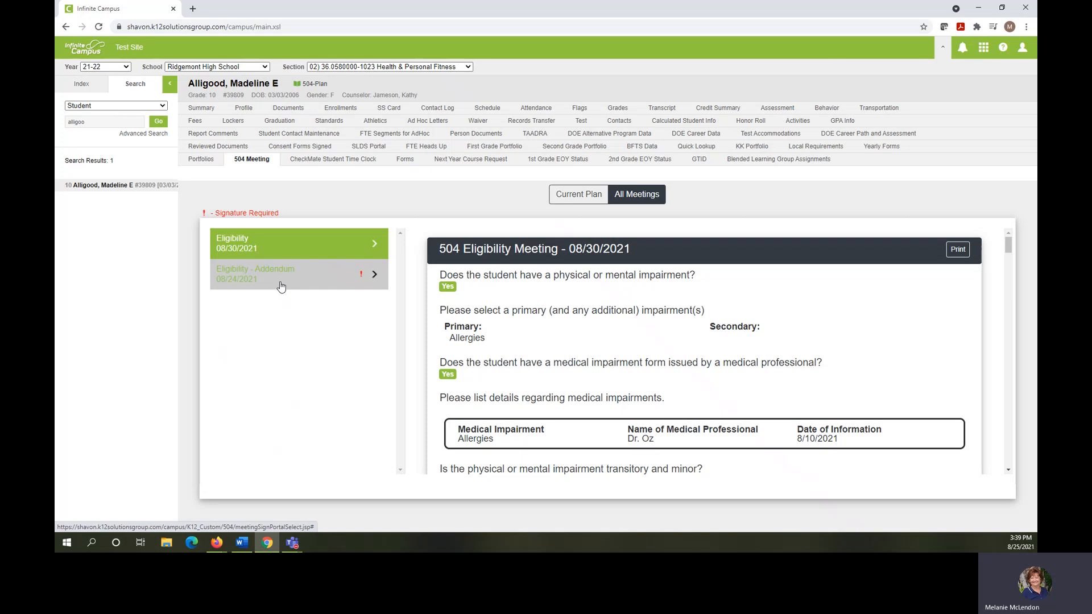
Step: Open the Eligibility - Addendum dated 08/24/2021 that requires a signature and look over its impairment details
{"action": "left_click", "coordinate": [246, 285]}
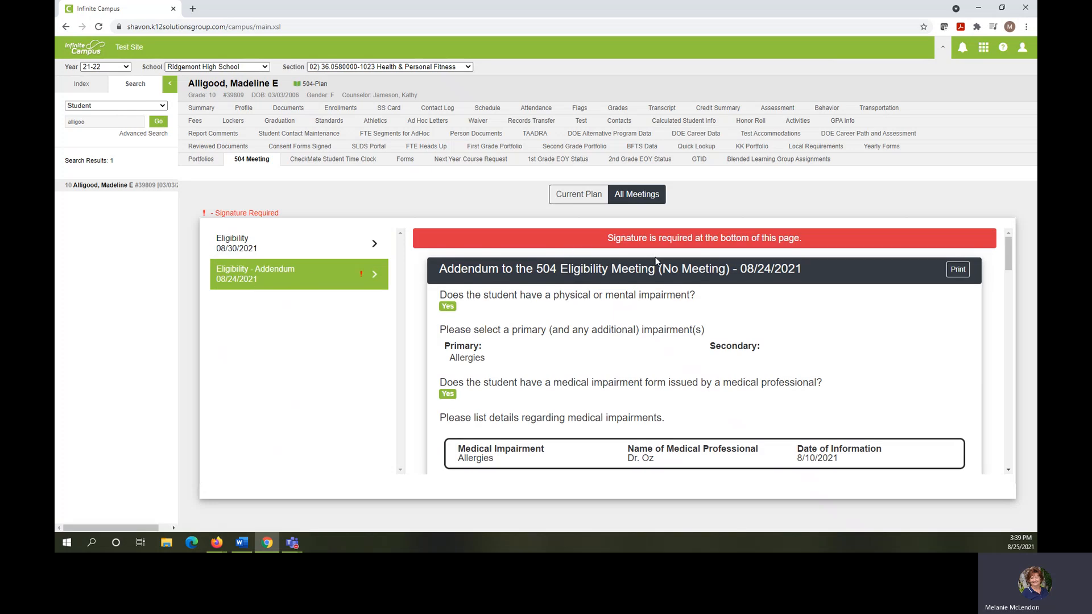
{"action": "scroll", "coordinate": [656, 262], "scroll_direction": "down", "scroll_amount": 1}
{"action": "scroll", "coordinate": [657, 261], "scroll_direction": "up", "scroll_amount": 1}
{"action": "left_click", "coordinate": [253, 160]}
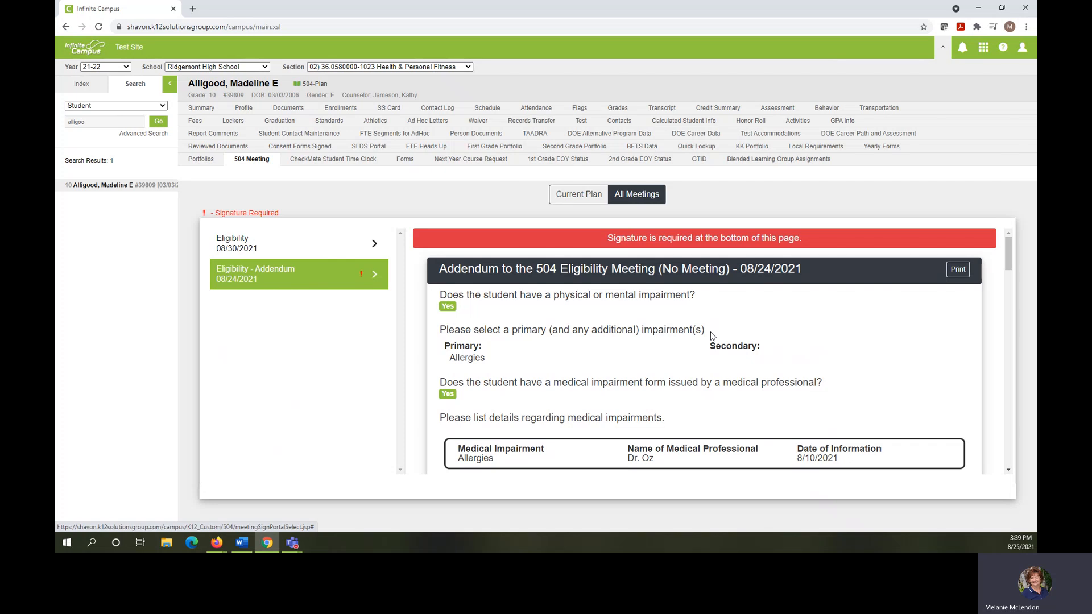
{"action": "scroll", "coordinate": [712, 335], "scroll_direction": "down", "scroll_amount": 6}
{"action": "scroll", "coordinate": [712, 336], "scroll_direction": "down", "scroll_amount": 3}
{"action": "scroll", "coordinate": [712, 336], "scroll_direction": "up", "scroll_amount": 9}
{"action": "scroll", "coordinate": [712, 336], "scroll_direction": "up", "scroll_amount": 3}
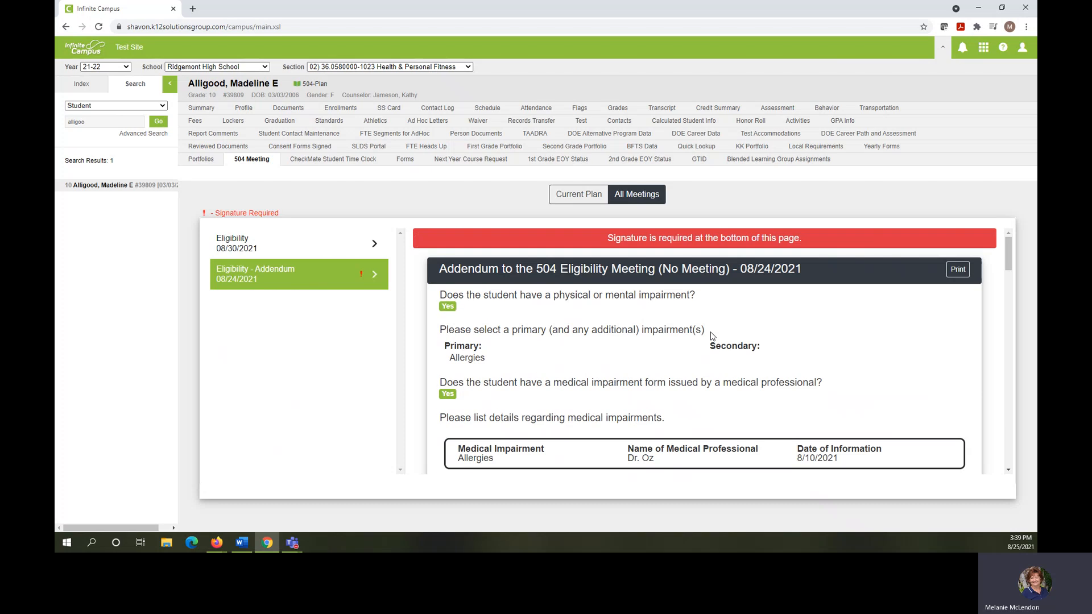
Step: Review the addendum through to Meeting Attendees, draw the attendee's signature in the signature box, and submit it
{"action": "scroll", "coordinate": [712, 335], "scroll_direction": "down", "scroll_amount": 3}
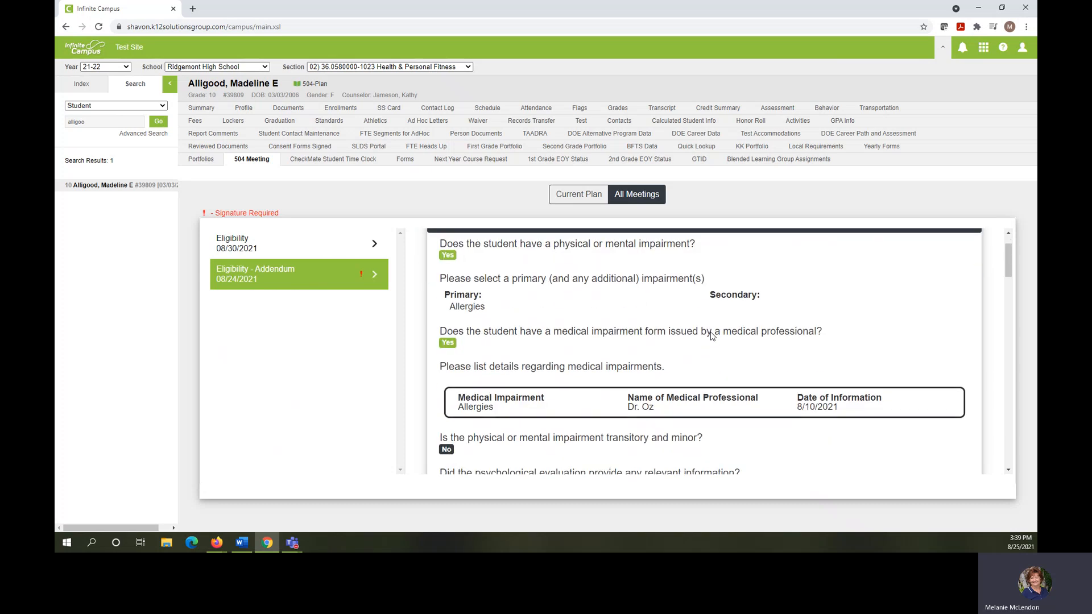
{"action": "scroll", "coordinate": [710, 332], "scroll_direction": "down", "scroll_amount": 10}
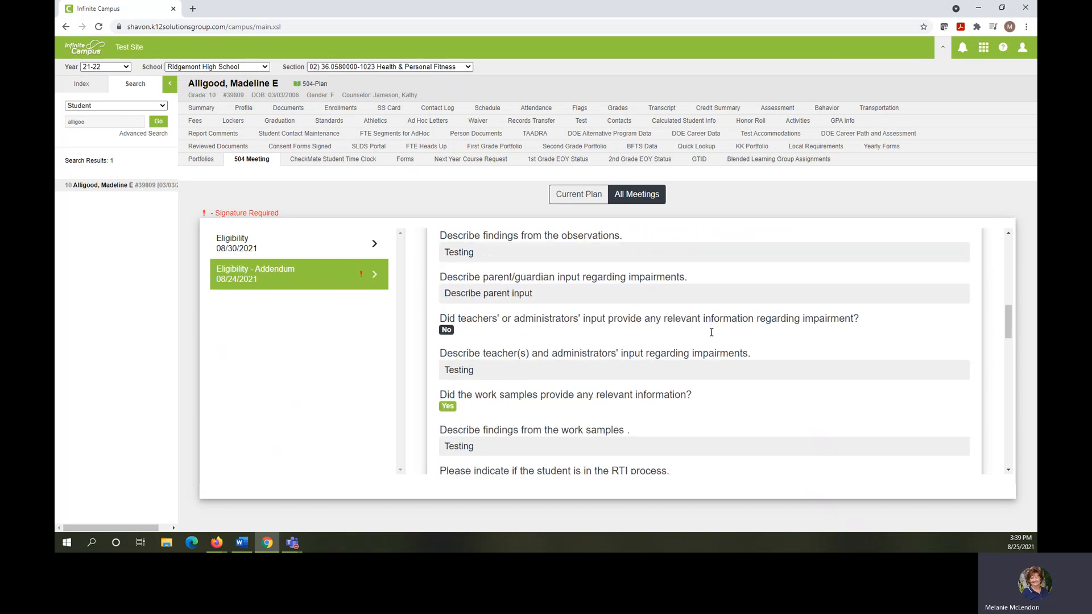
{"action": "scroll", "coordinate": [711, 332], "scroll_direction": "down", "scroll_amount": 10}
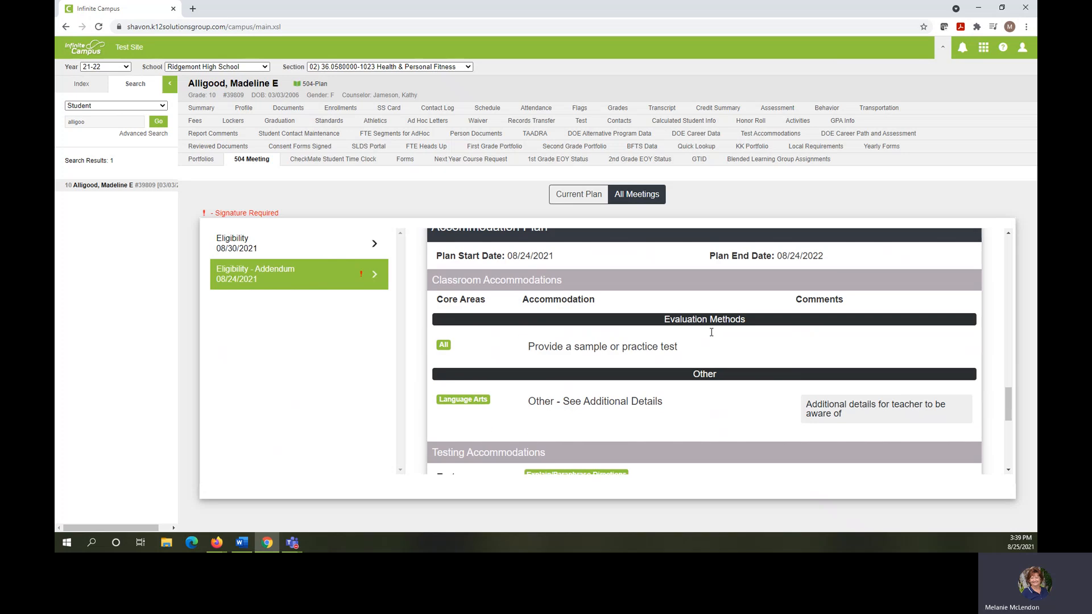
{"action": "scroll", "coordinate": [710, 332], "scroll_direction": "down", "scroll_amount": 5}
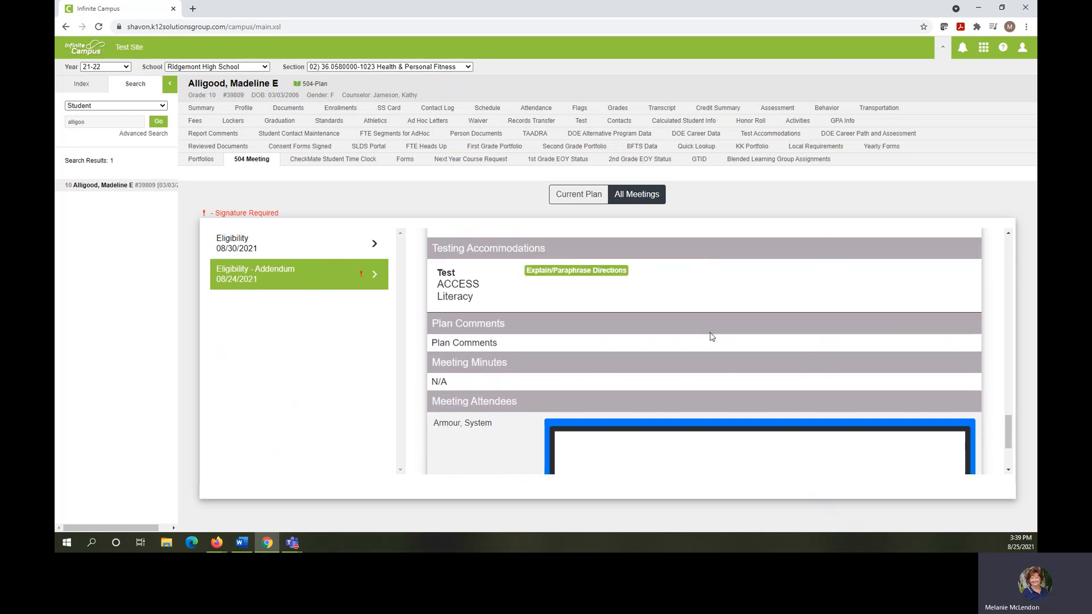
{"action": "left_click_drag", "start_coordinate": [619, 354], "coordinate": [585, 359]}
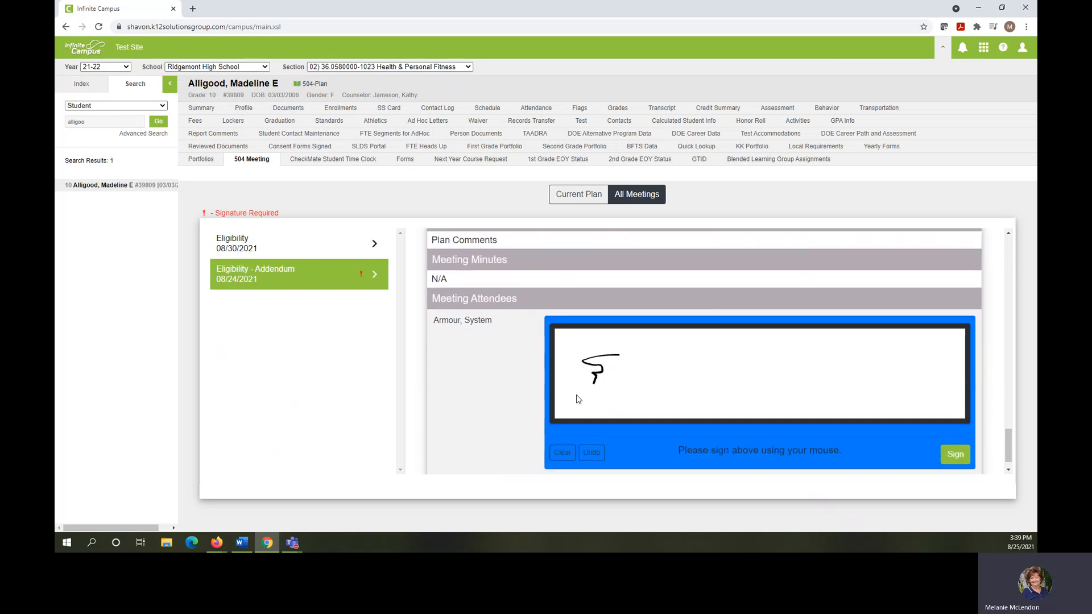
{"action": "mouse_move", "coordinate": [687, 345]}
{"action": "left_mouse_down"}
{"action": "mouse_move", "coordinate": [660, 341]}
{"action": "mouse_move", "coordinate": [701, 378]}
{"action": "mouse_move", "coordinate": [908, 368]}
{"action": "left_mouse_up"}
{"action": "left_click", "coordinate": [958, 455]}
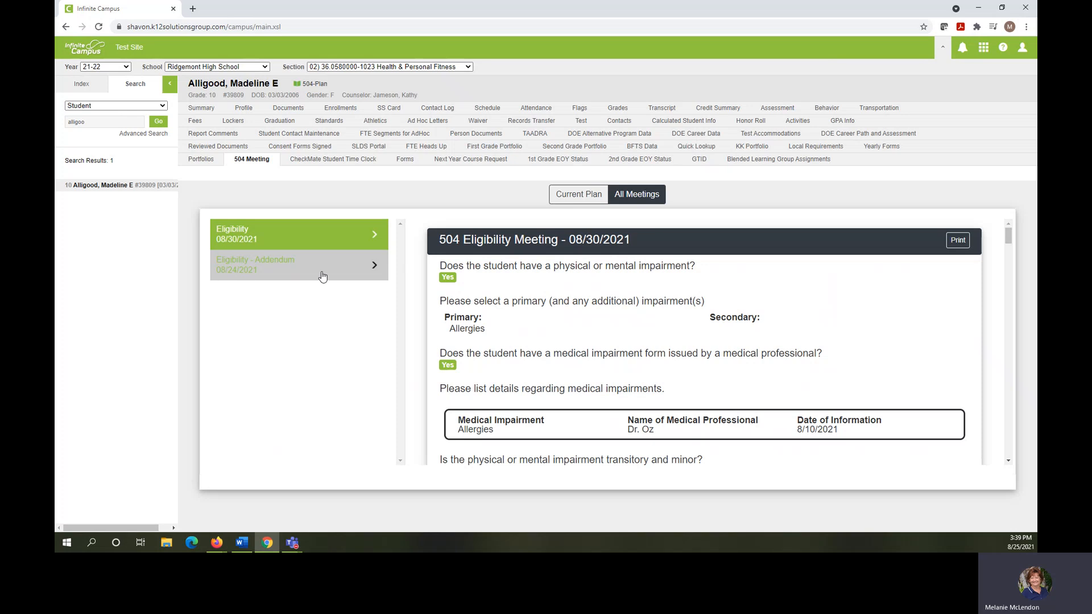
Step: Review the 08/30/2021 Eligibility meeting document, including the teacher input, parent notices, and attendee signatures
{"action": "scroll", "coordinate": [695, 284], "scroll_direction": "down", "scroll_amount": 15}
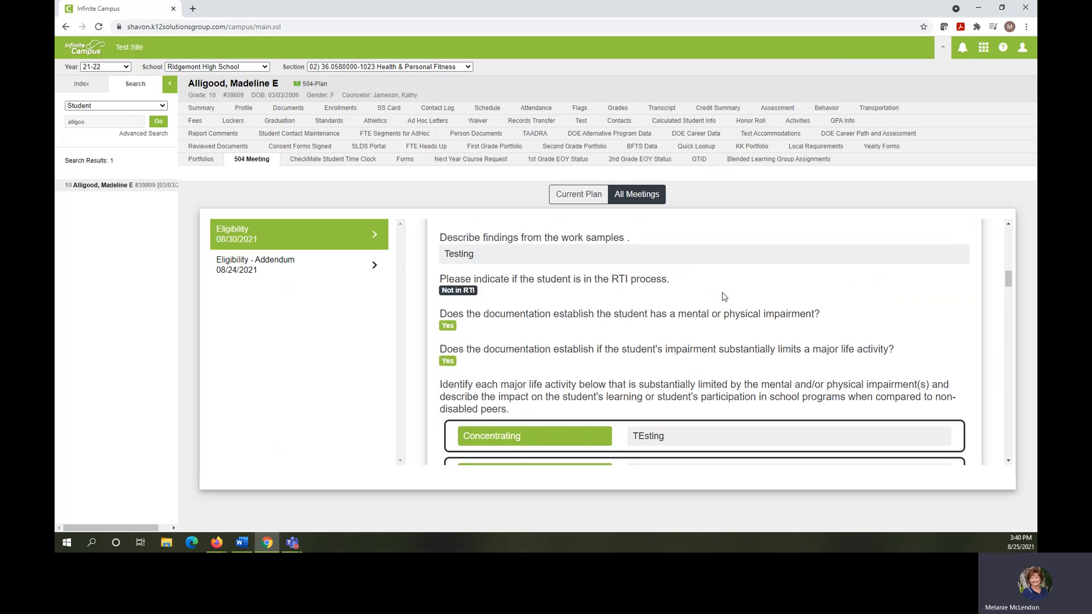
{"action": "scroll", "coordinate": [723, 297], "scroll_direction": "down", "scroll_amount": 20}
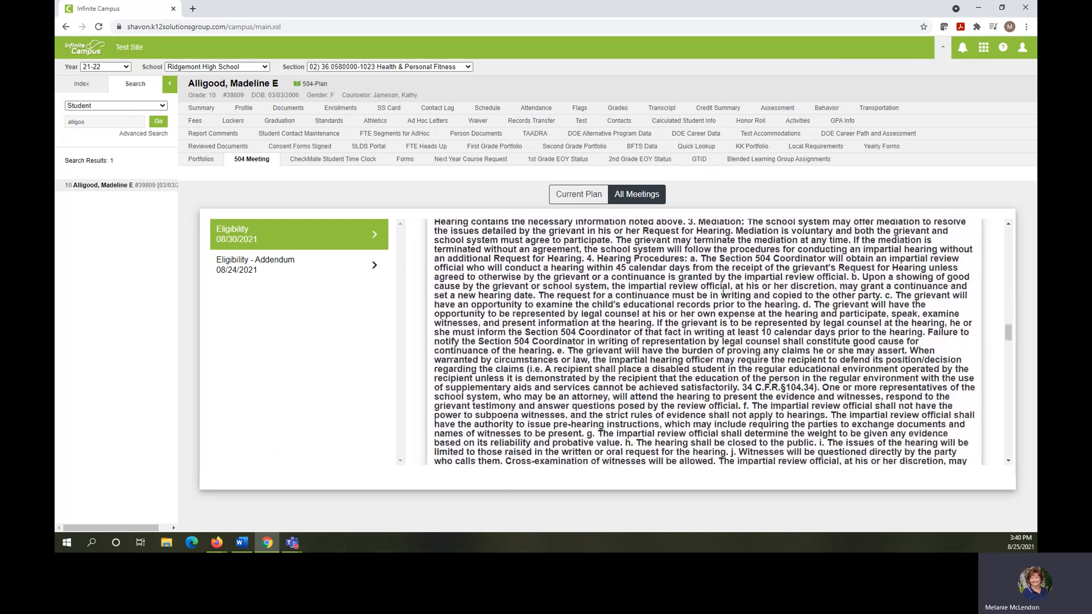
{"action": "scroll", "coordinate": [723, 292], "scroll_direction": "down", "scroll_amount": 20}
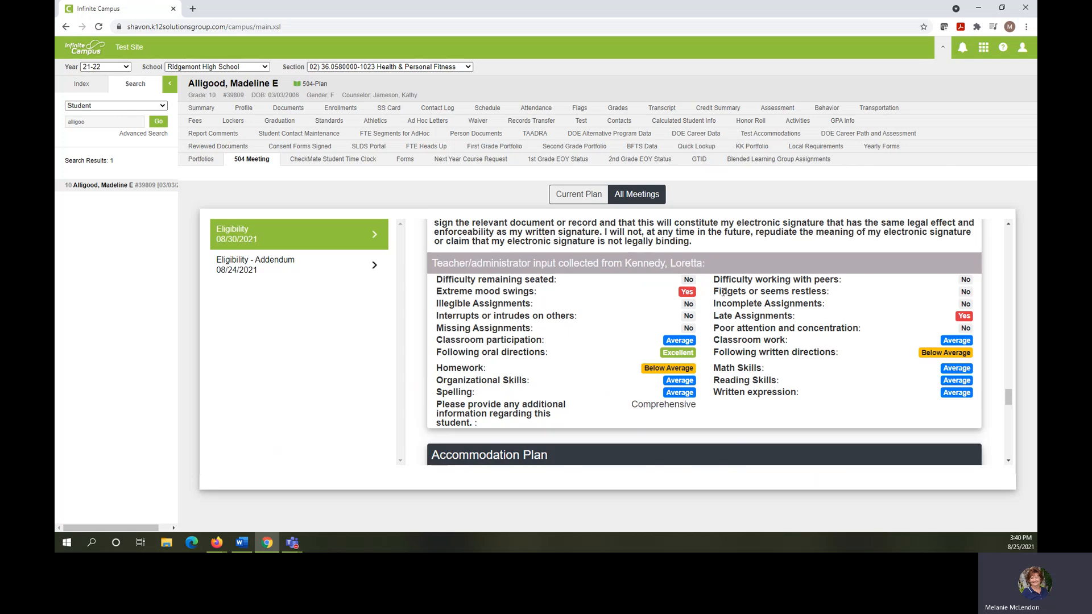
{"action": "scroll", "coordinate": [723, 296], "scroll_direction": "down", "scroll_amount": 8}
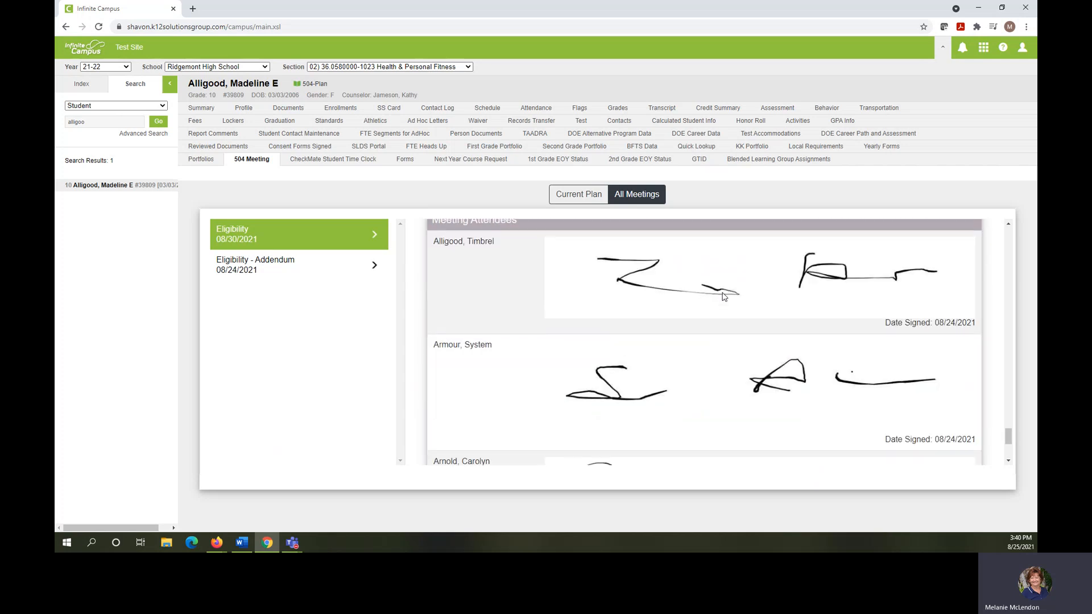
{"action": "scroll", "coordinate": [723, 297], "scroll_direction": "up", "scroll_amount": 20}
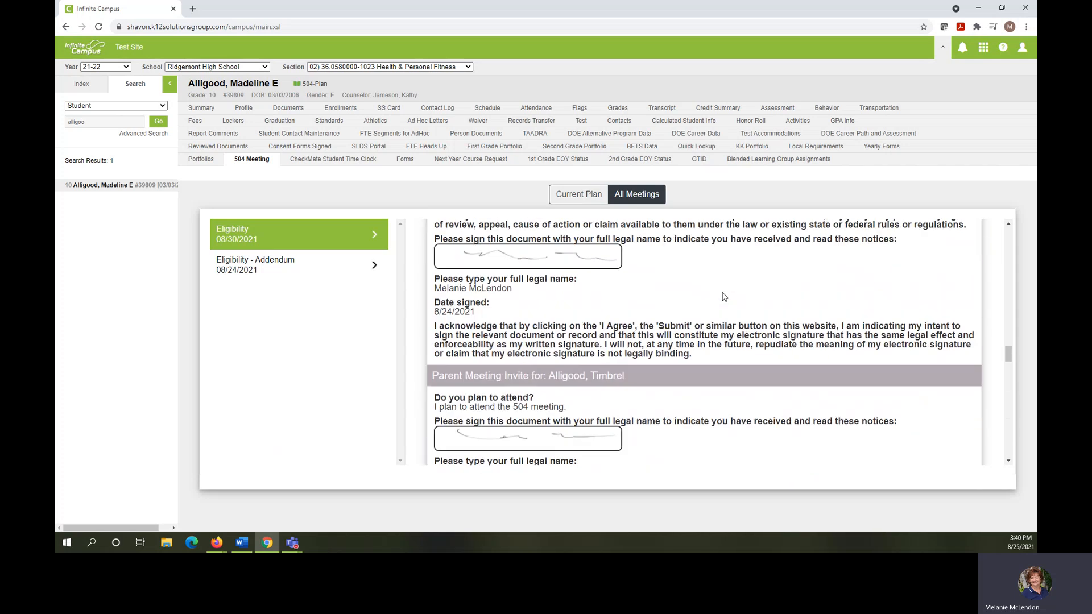
{"action": "scroll", "coordinate": [723, 296], "scroll_direction": "up", "scroll_amount": 1}
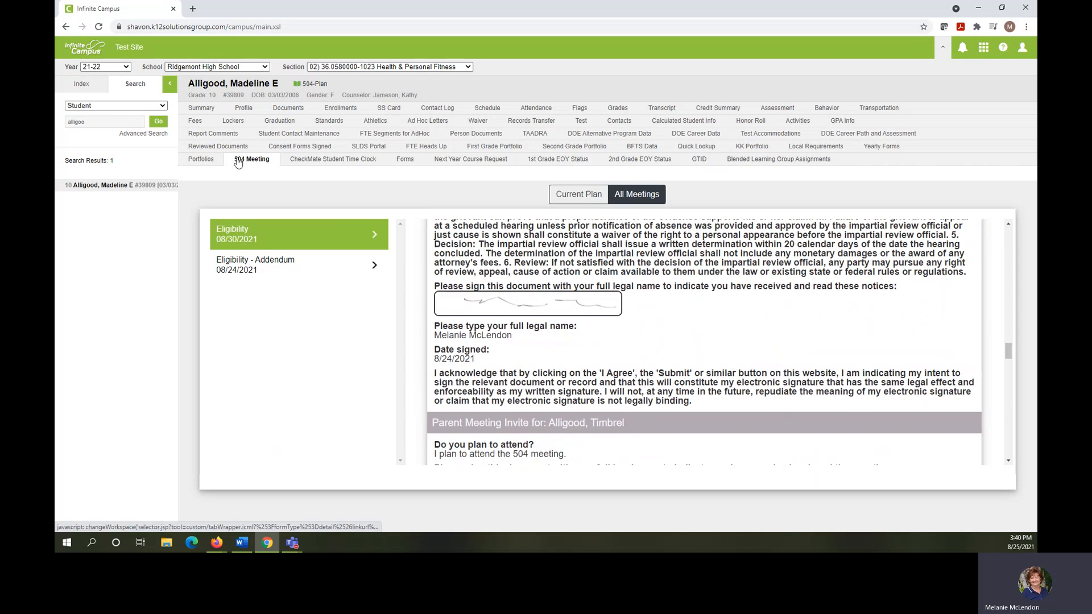
Step: Show the student's current 504 plan and review its classroom accommodations, testing accommodations, and plan comments
{"action": "left_click", "coordinate": [565, 197]}
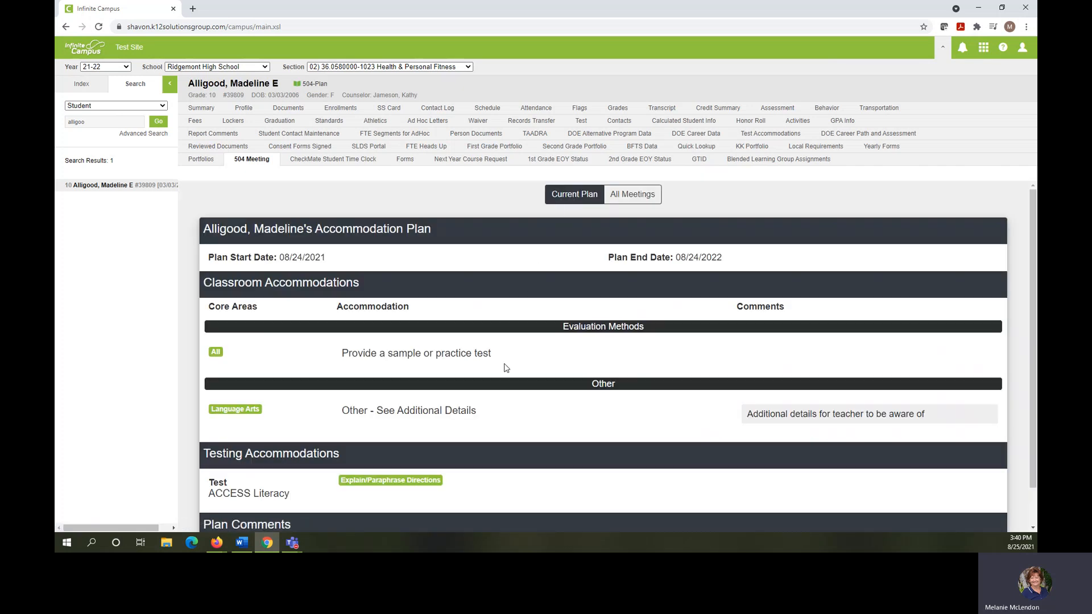
{"action": "scroll", "coordinate": [516, 345], "scroll_direction": "down", "scroll_amount": 1}
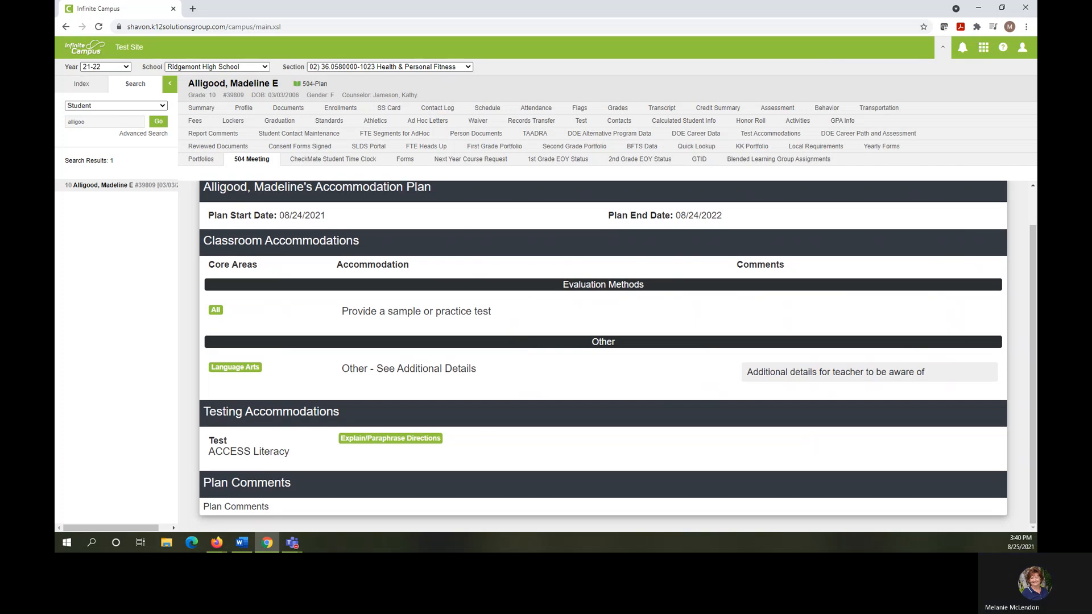
Step: Minimize the browser window, view the New 504 Documents notification email in Outlook, and close the email window
{"action": "left_click", "coordinate": [986, 8]}
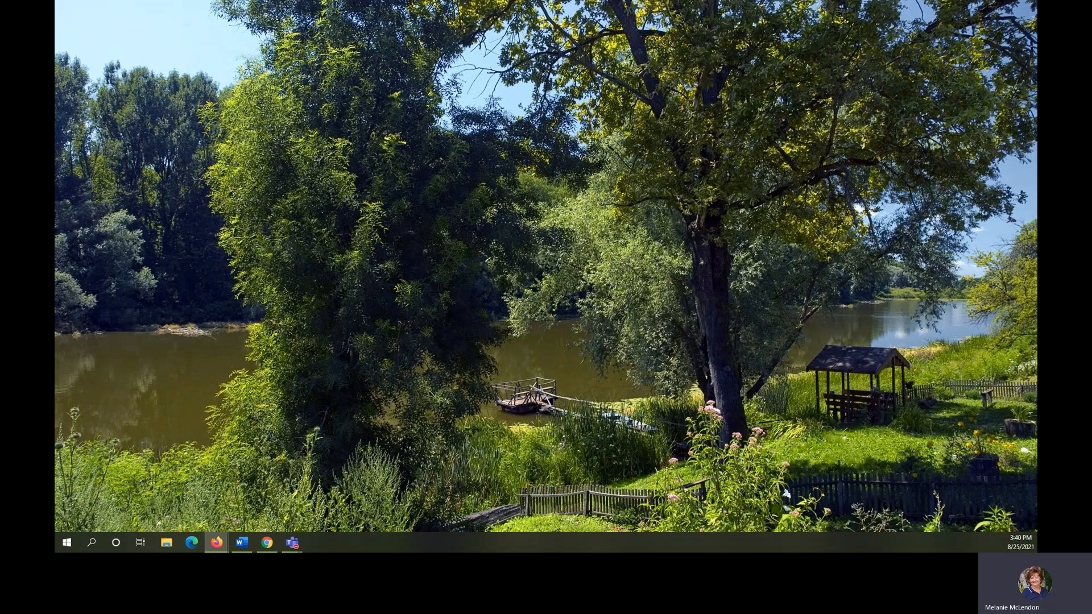
{"action": "left_click_drag", "start_coordinate": [55, 45], "coordinate": [633, 95]}
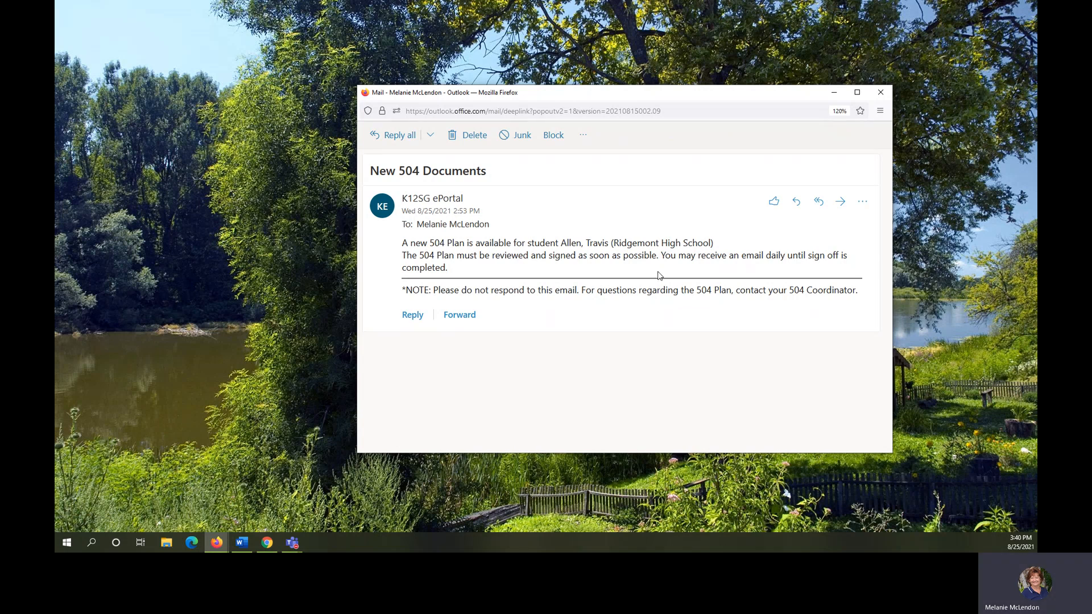
{"action": "left_click", "coordinate": [881, 95]}
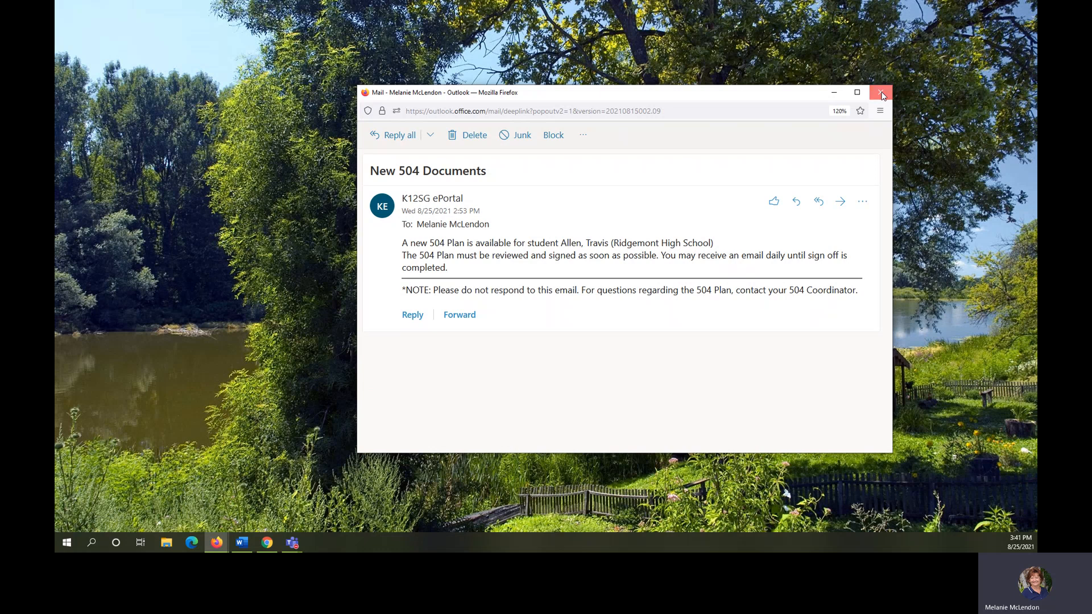